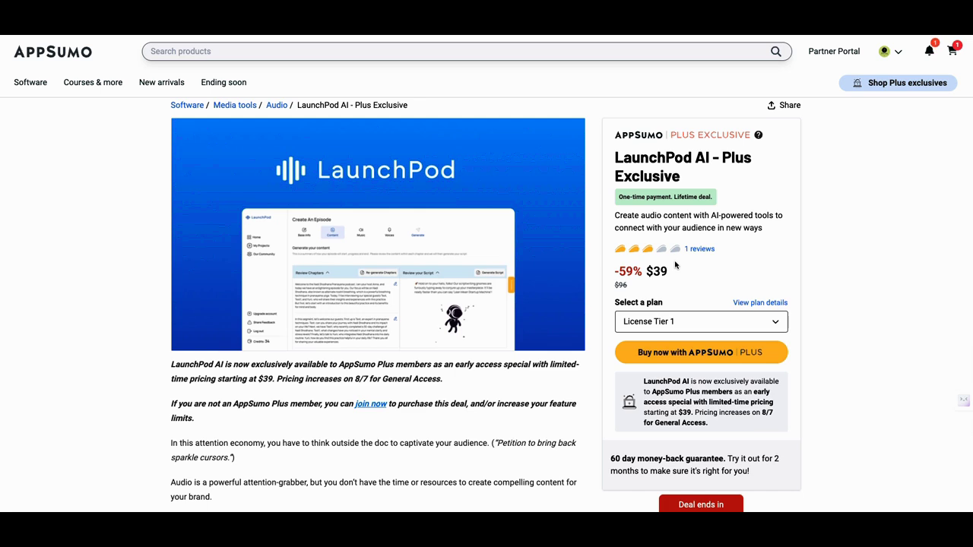
# Review the LaunchPod AI offer's pricing, deal terms, included features and license tier cards
pyautogui.scroll(-1, 676, 273)
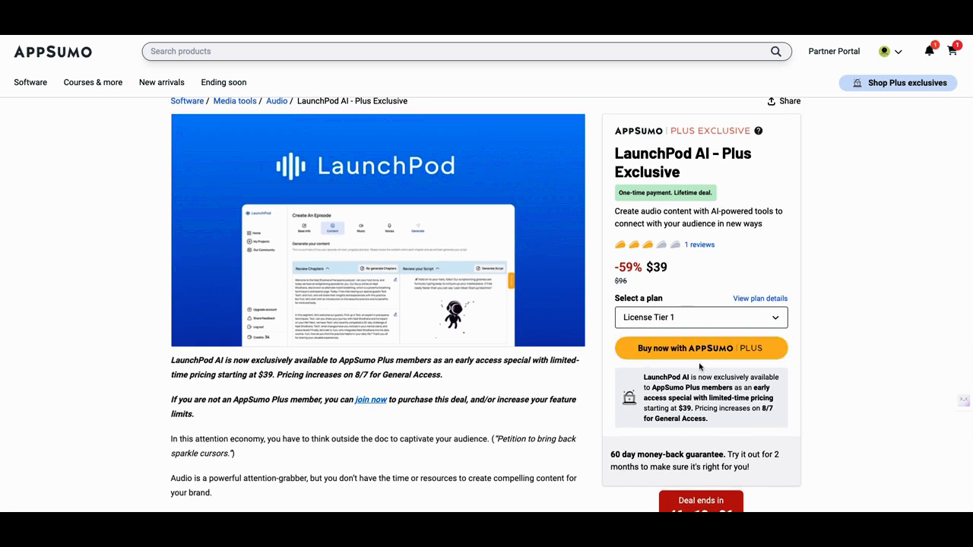
pyautogui.scroll(-1, 696, 396)
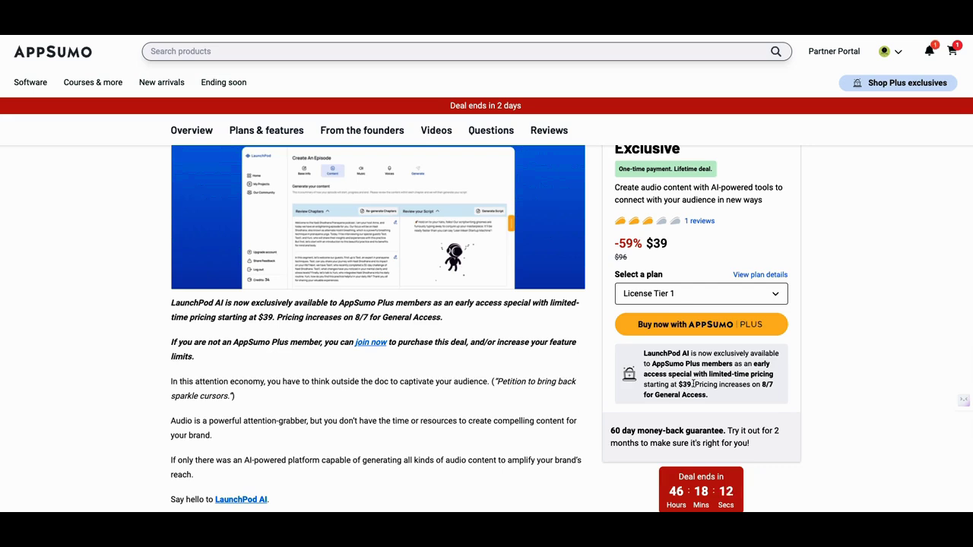
pyautogui.scroll(-2, 655, 446)
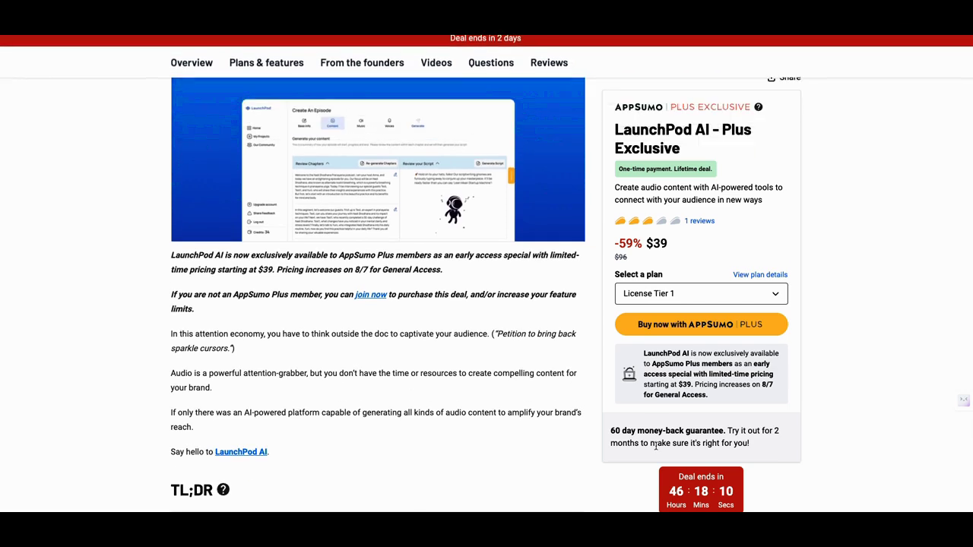
pyautogui.scroll(2, 665, 431)
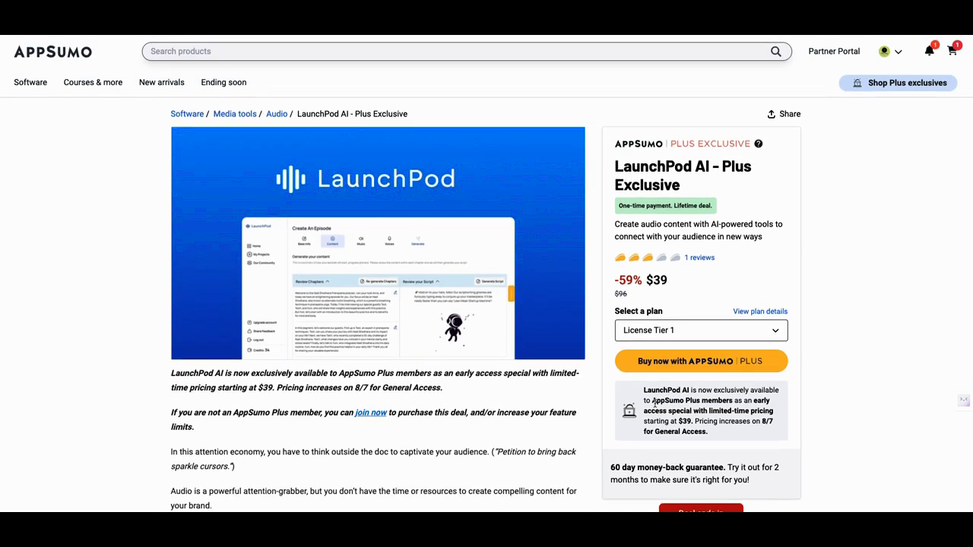
pyautogui.scroll(-1, 661, 402)
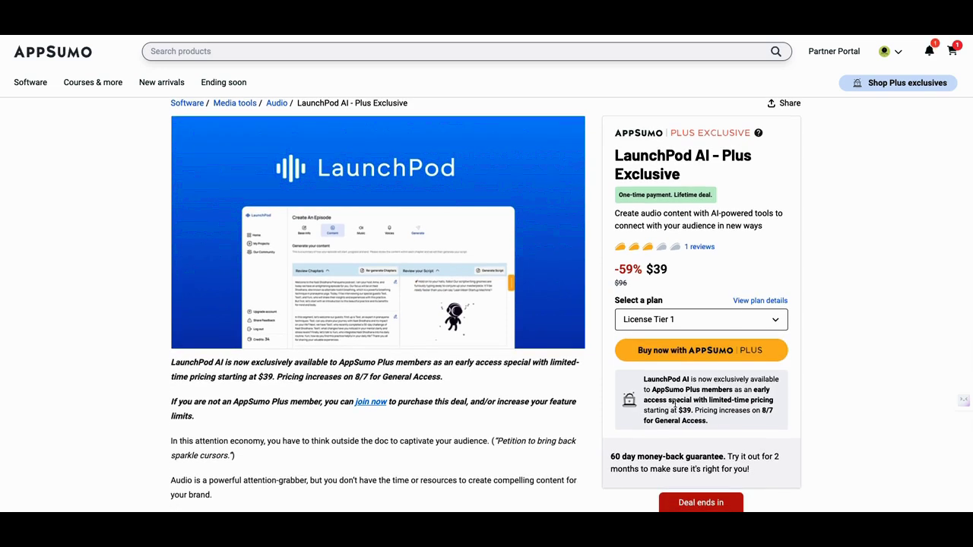
pyautogui.scroll(-2, 674, 403)
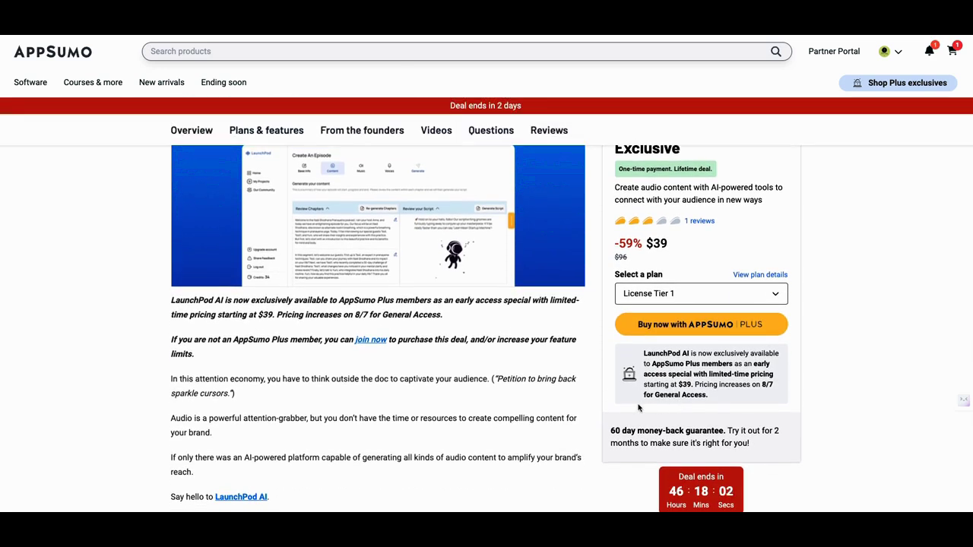
pyautogui.scroll(-8, 503, 380)
pyautogui.scroll(-10, 503, 384)
pyautogui.scroll(-11, 506, 388)
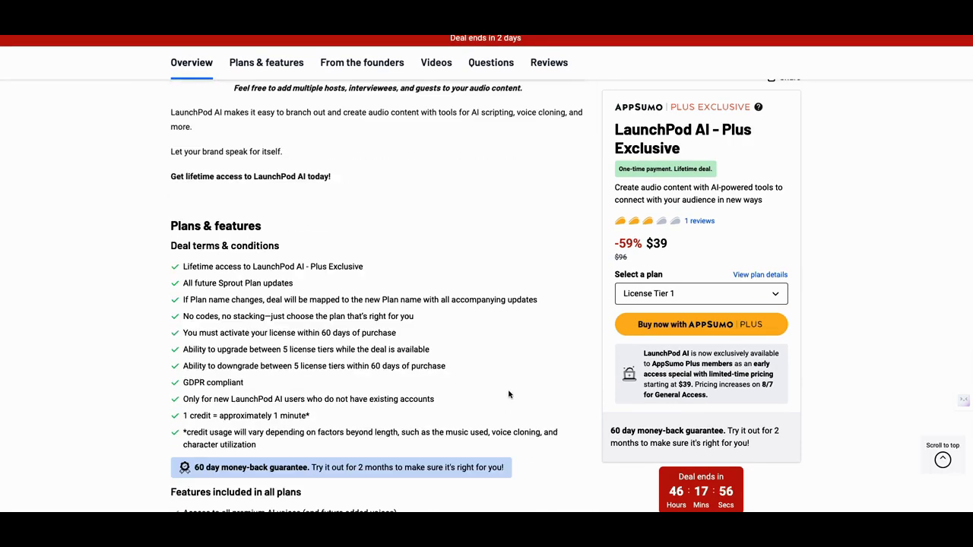
pyautogui.scroll(-6, 509, 392)
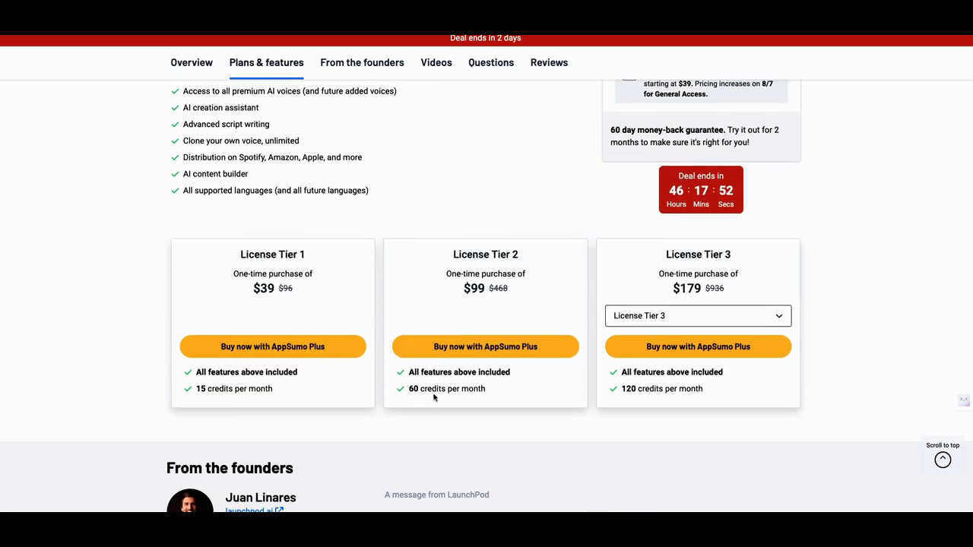
pyautogui.scroll(-1, 434, 396)
pyautogui.scroll(1, 434, 395)
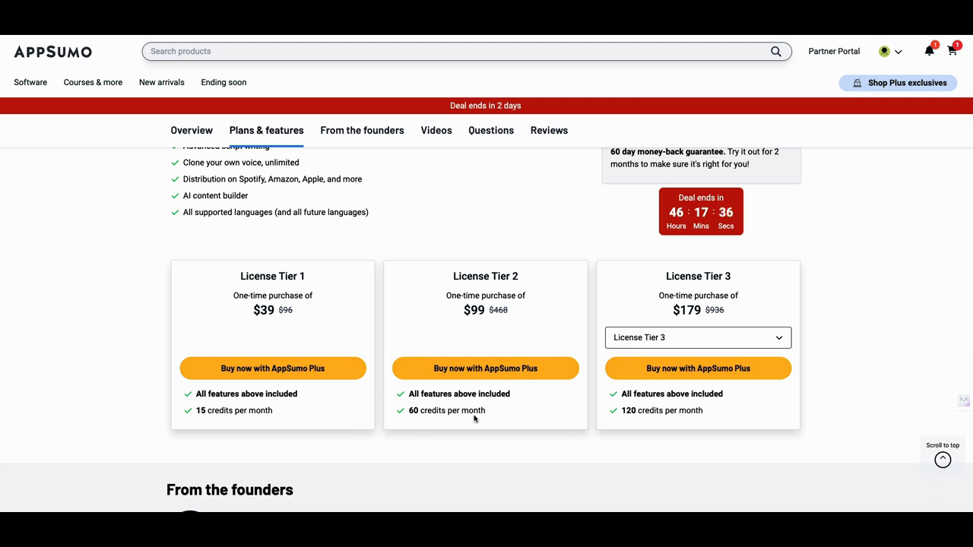
# Compare License Tiers 4 and 5 in the third plan card, and set it back to License Tier 3
pyautogui.click(762, 338)
pyautogui.click(724, 385)
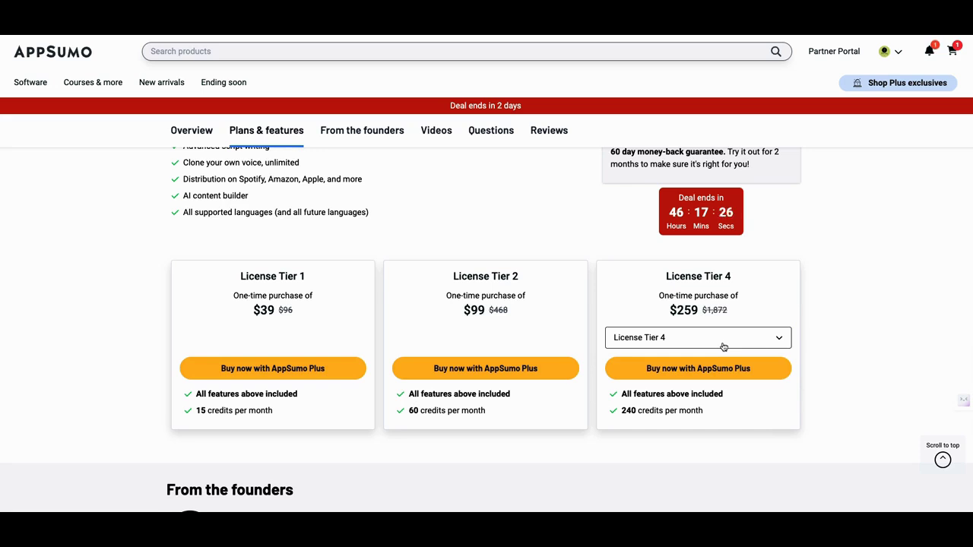
pyautogui.click(723, 344)
pyautogui.click(694, 410)
pyautogui.click(689, 339)
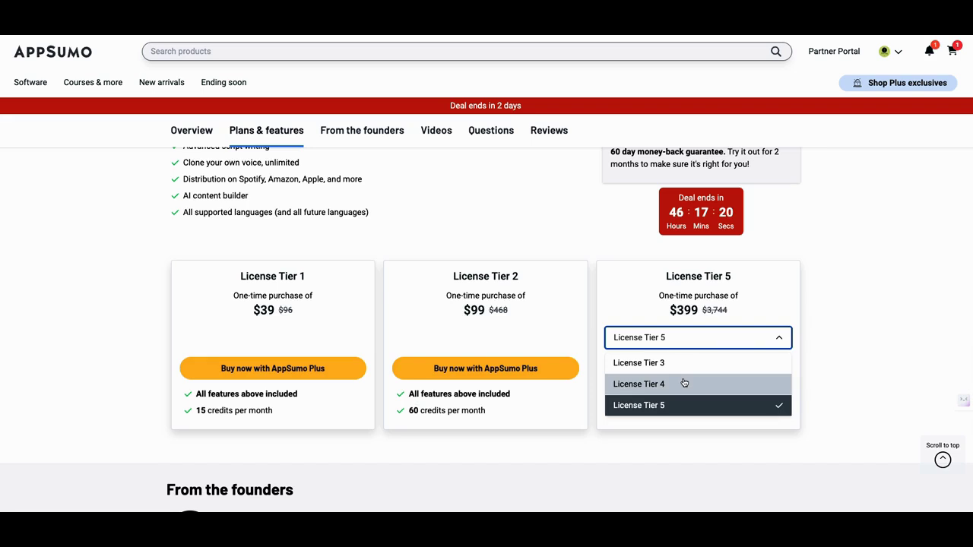
pyautogui.click(684, 383)
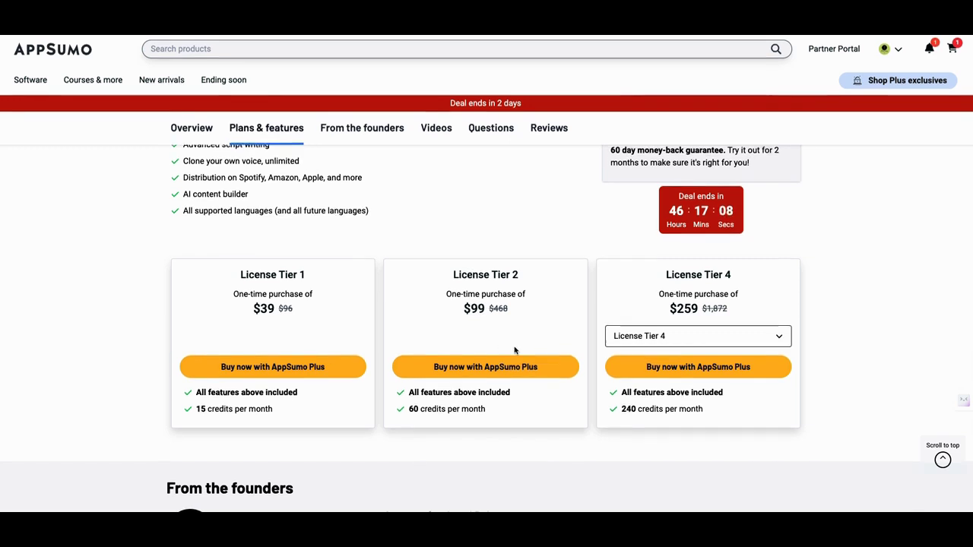
pyautogui.scroll(-1, 532, 345)
pyautogui.click(623, 339)
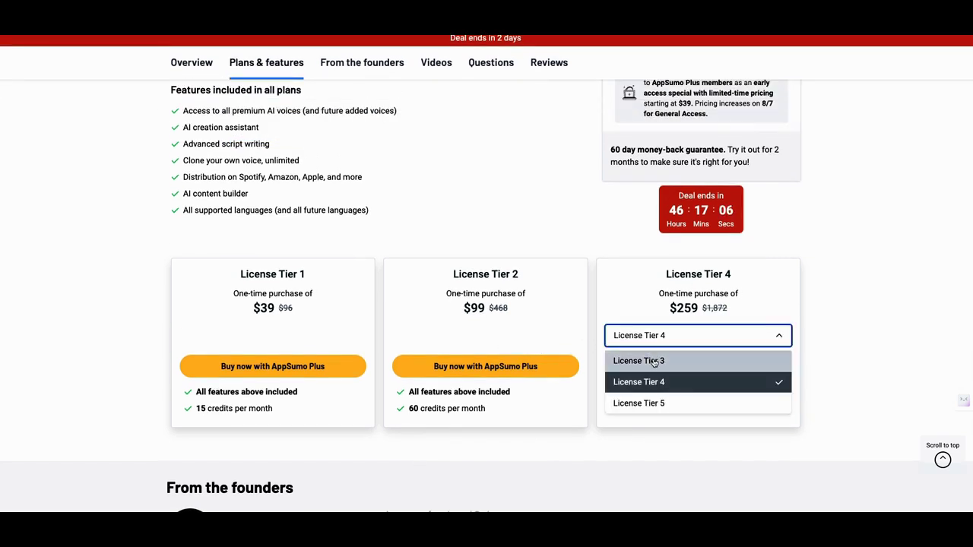
pyautogui.click(654, 361)
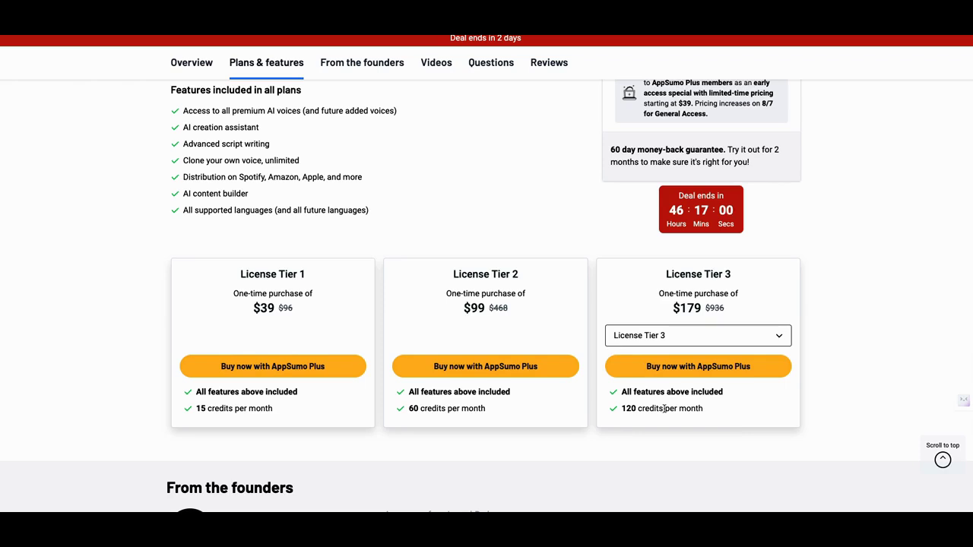
# Read the LaunchPod AI overview sections on building a cast, voice clones, script writing and diverse brand content
pyautogui.scroll(-3, 653, 410)
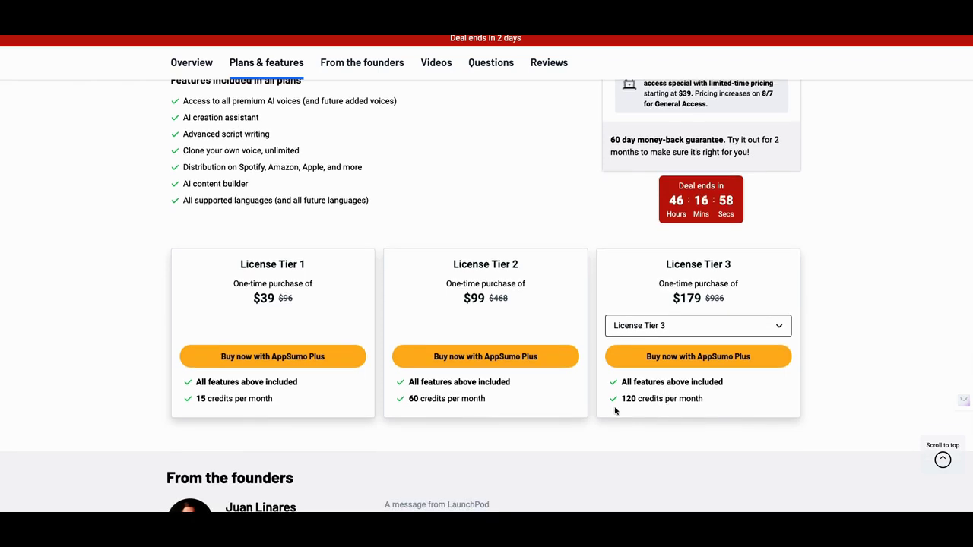
pyautogui.scroll(10, 570, 402)
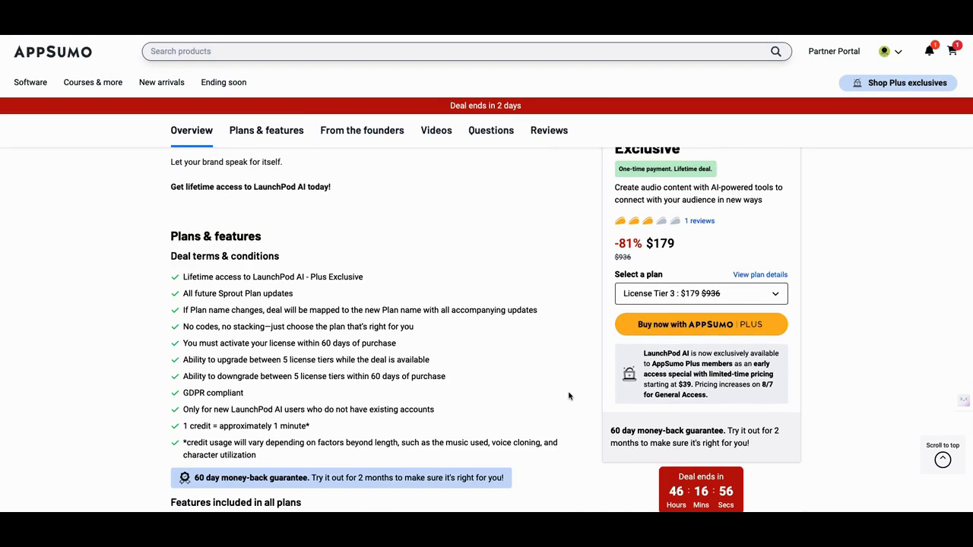
pyautogui.scroll(4, 568, 397)
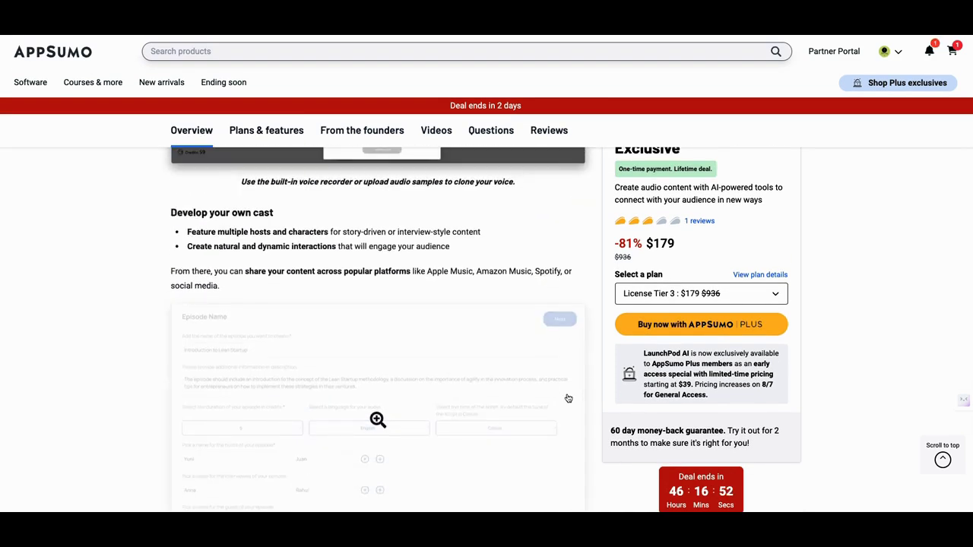
pyautogui.scroll(3, 567, 398)
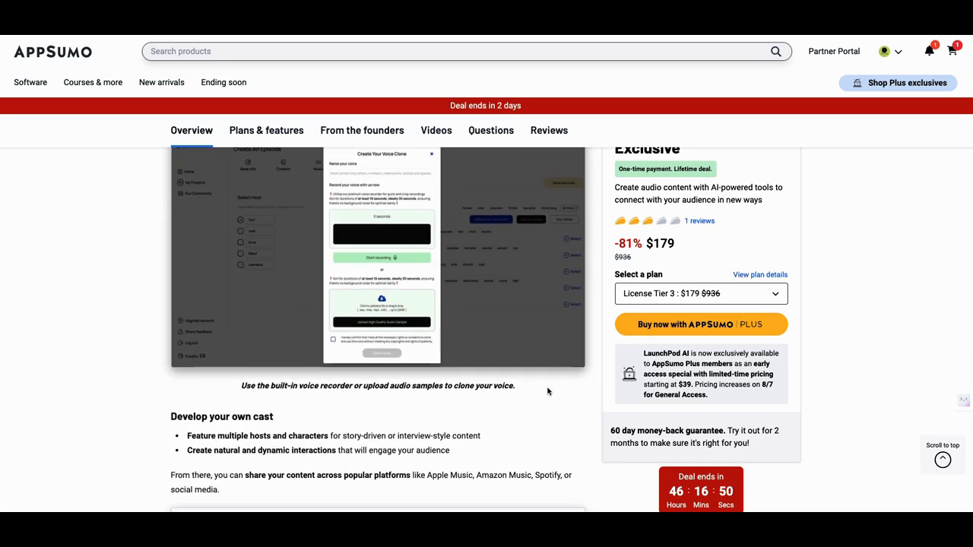
pyautogui.scroll(1, 543, 385)
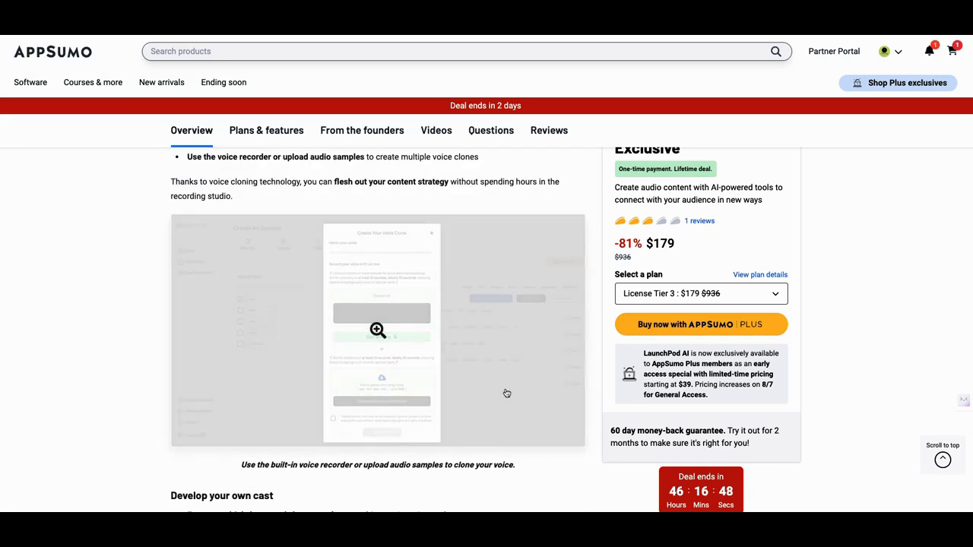
pyautogui.scroll(-2, 506, 392)
pyautogui.scroll(-1, 493, 399)
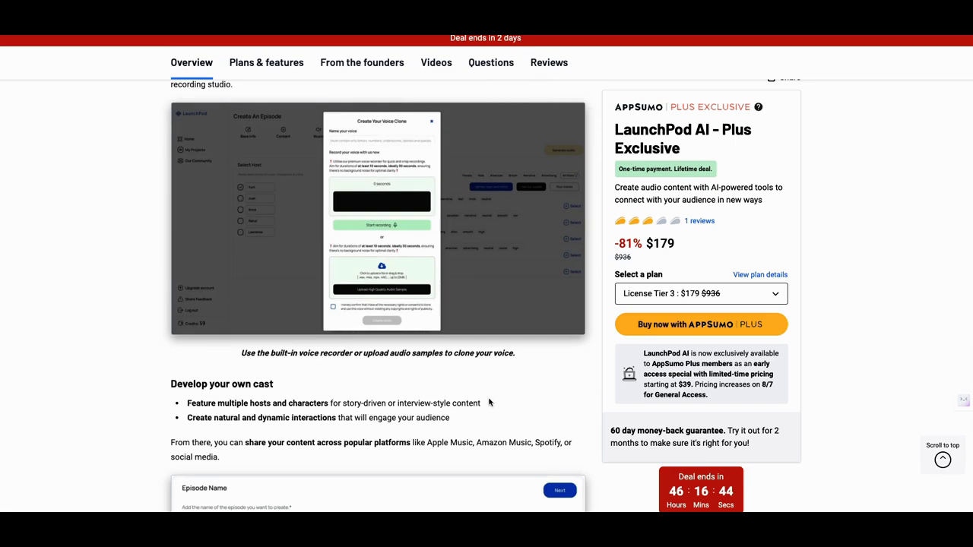
pyautogui.scroll(6, 489, 403)
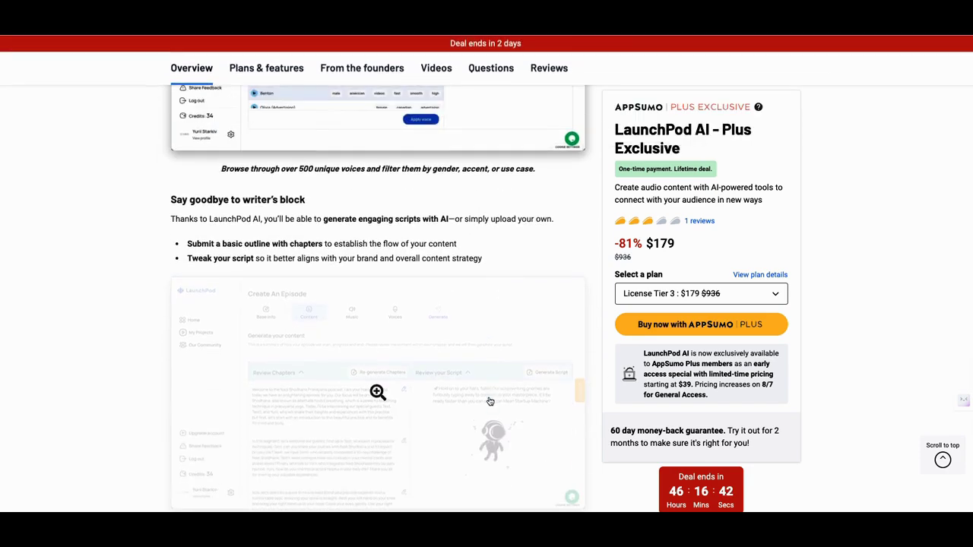
pyautogui.scroll(8, 486, 398)
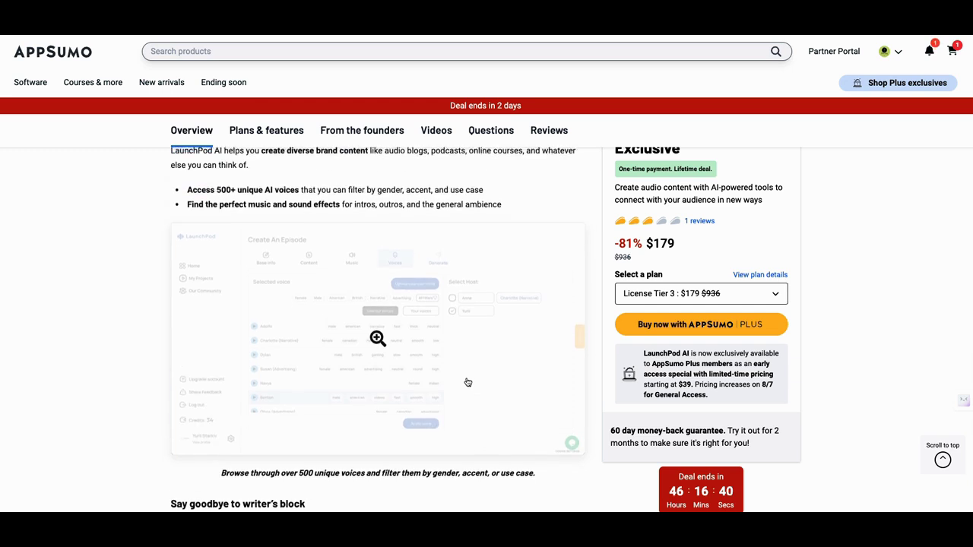
pyautogui.scroll(-4, 468, 382)
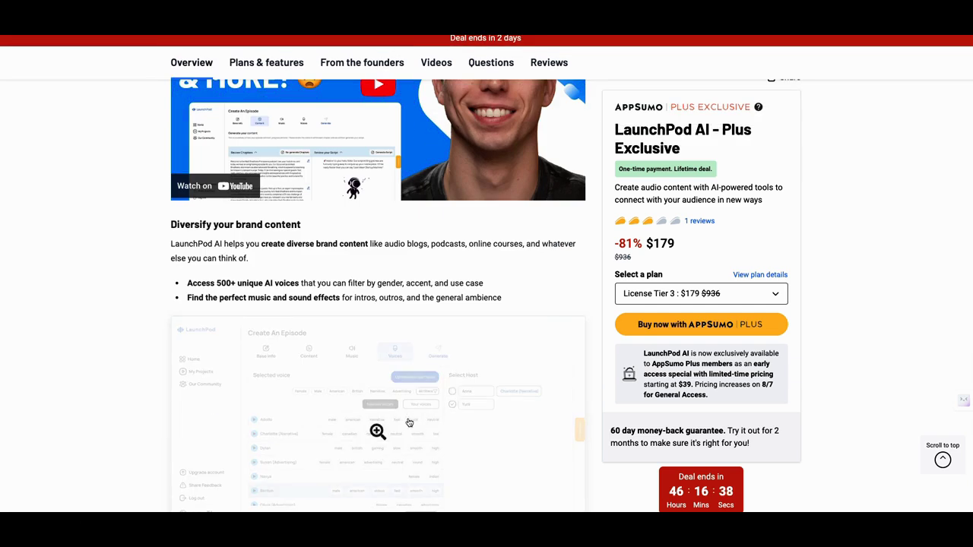
# Enlarge the screenshot of the Voices stage, close it, and look over the remaining overview sections
pyautogui.click(389, 433)
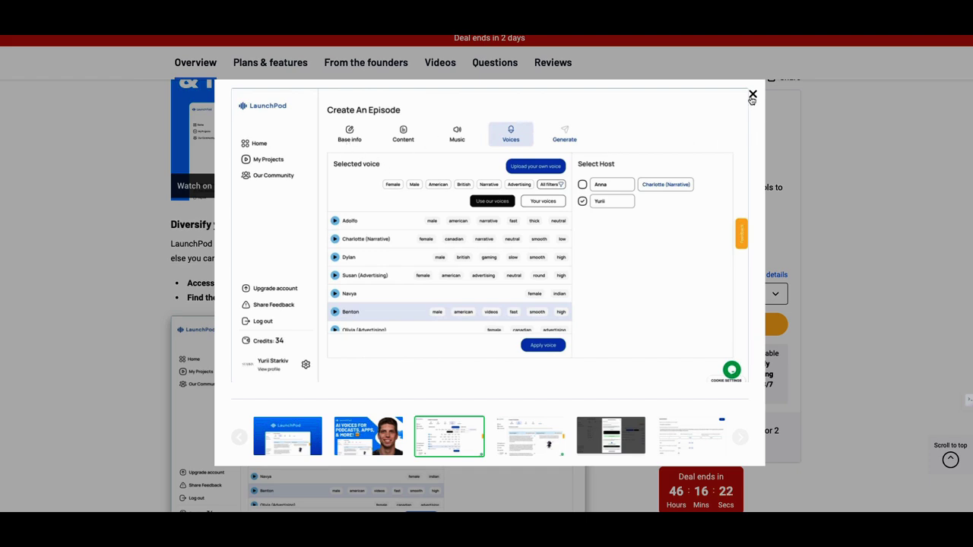
pyautogui.click(751, 96)
pyautogui.scroll(-5, 555, 248)
pyautogui.scroll(-15, 555, 249)
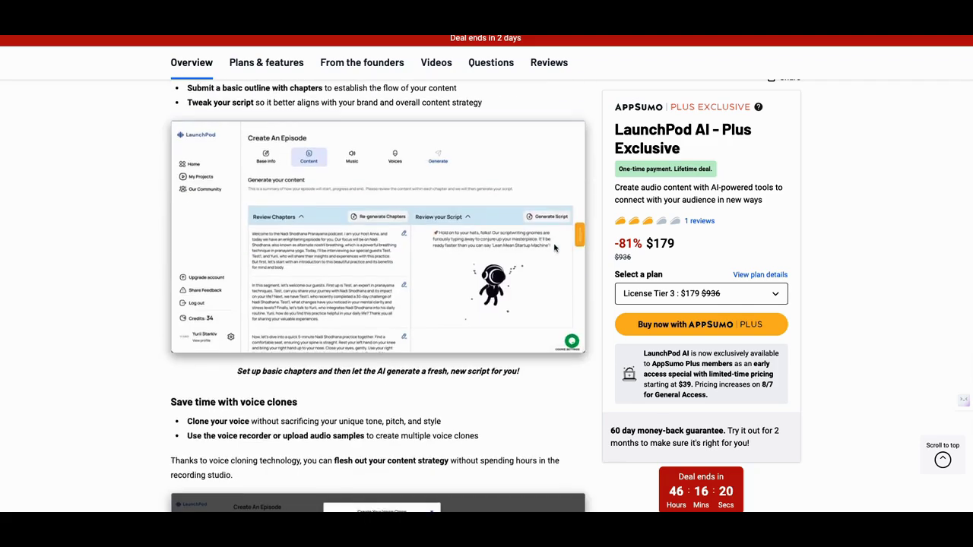
pyautogui.scroll(-2, 543, 277)
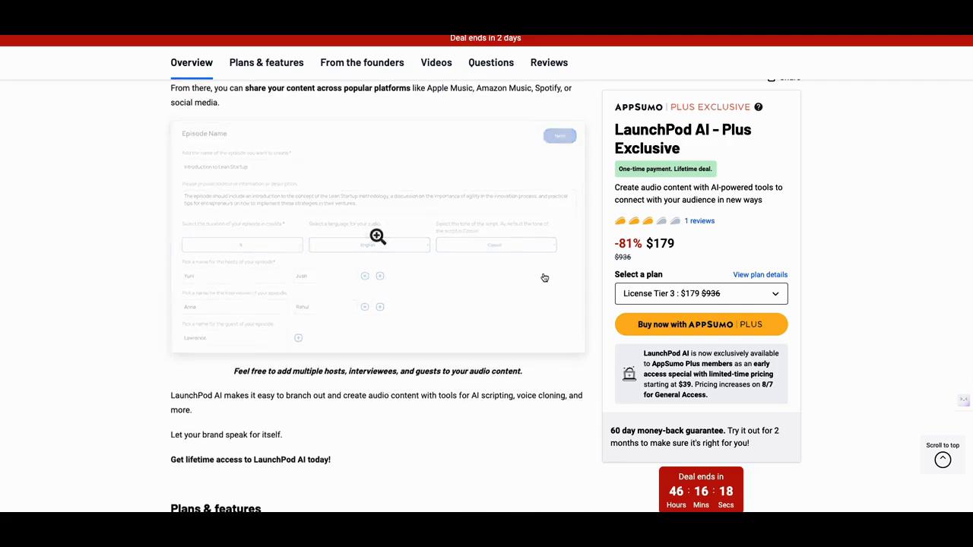
pyautogui.scroll(10, 543, 277)
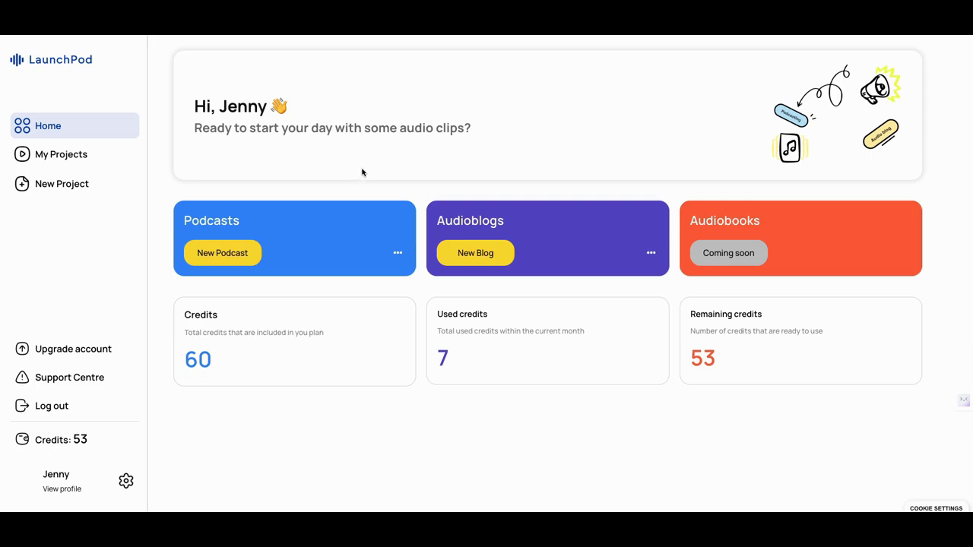
# Switch to the LaunchPod dashboard, start a new audio blog project and name it "Audio blogs"
pyautogui.scroll(-1, 362, 173)
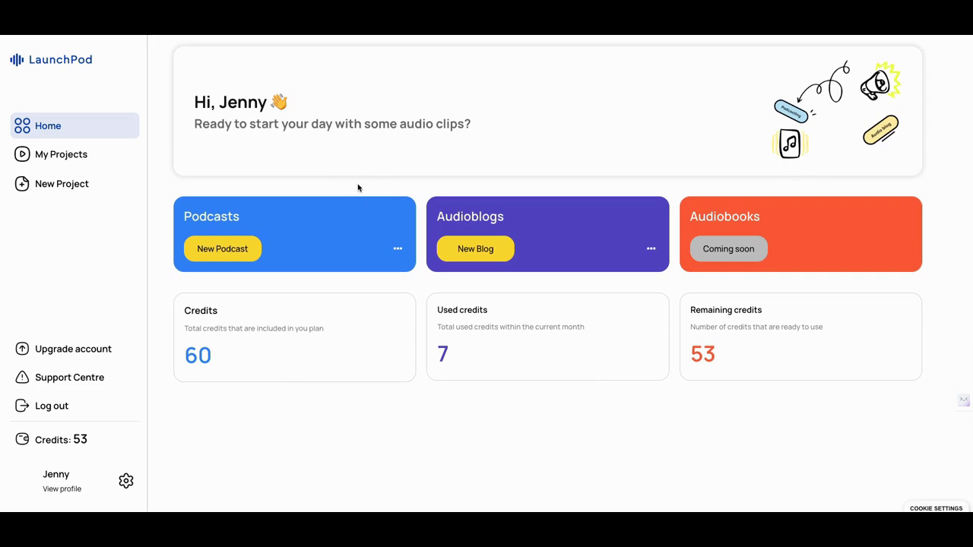
pyautogui.scroll(-1, 350, 191)
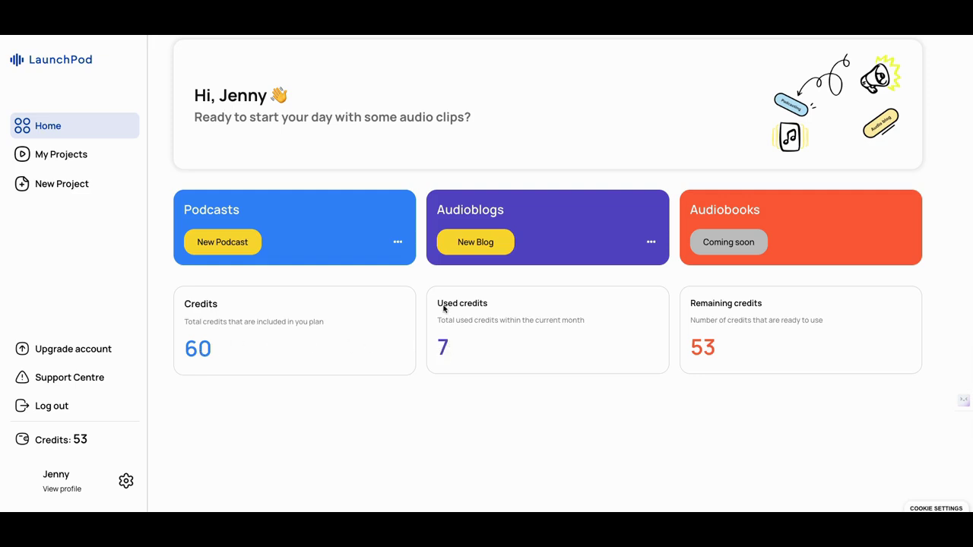
pyautogui.click(478, 244)
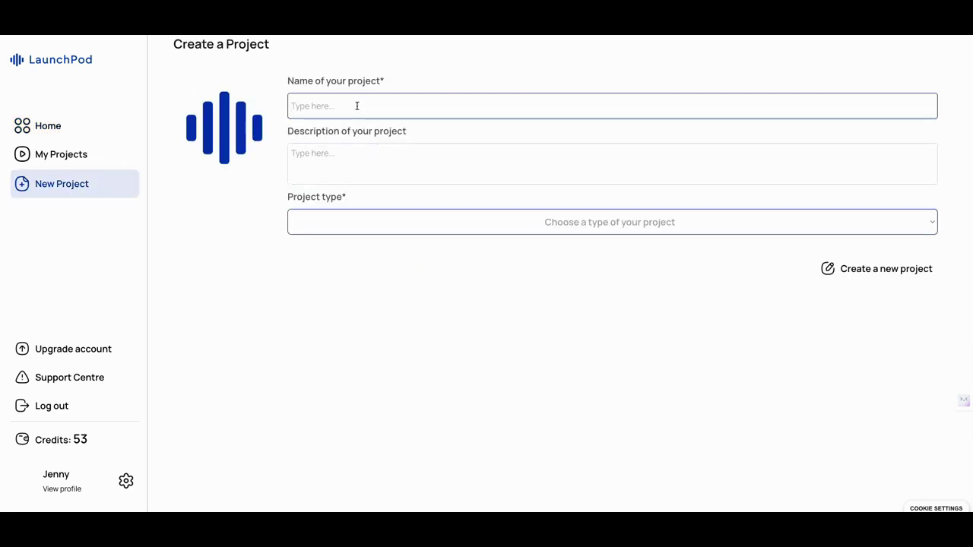
pyautogui.write('how')
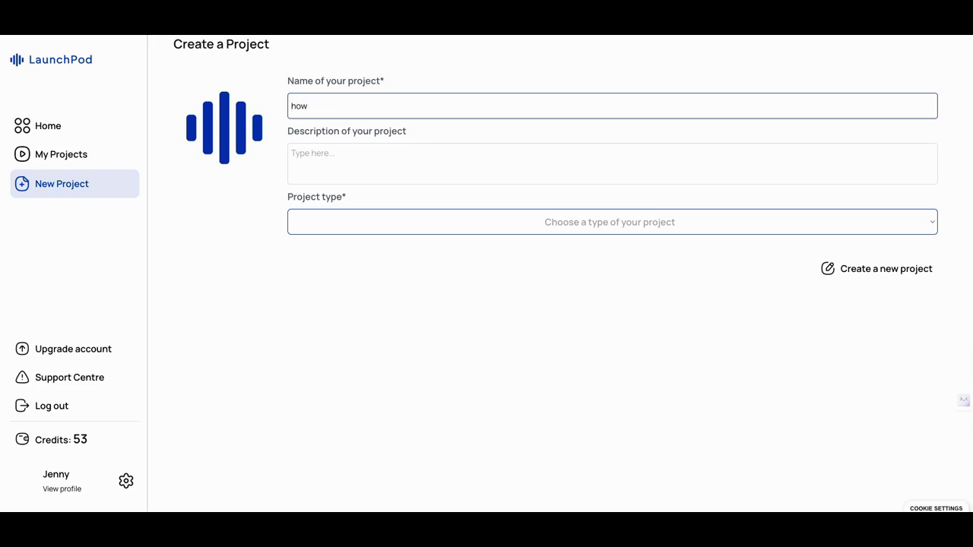
pyautogui.press('BackSpace')
pyautogui.press('BackSpace')
pyautogui.press('BackSpace')
pyautogui.write('Audio blogs')
# Describe the project as "i want to show people how to make money with audio blogs" and set its type to Audio blog
pyautogui.click(341, 152)
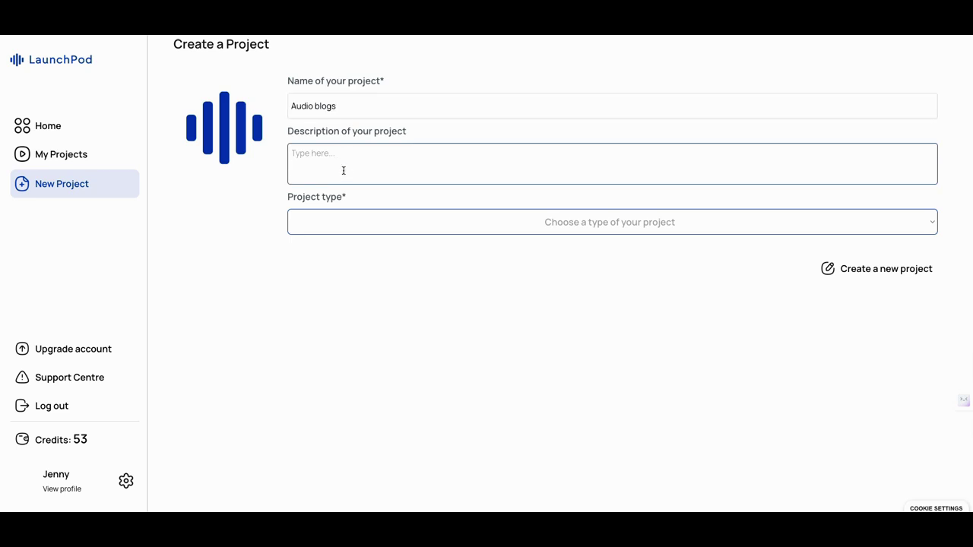
pyautogui.write('i want to show people how to make mi')
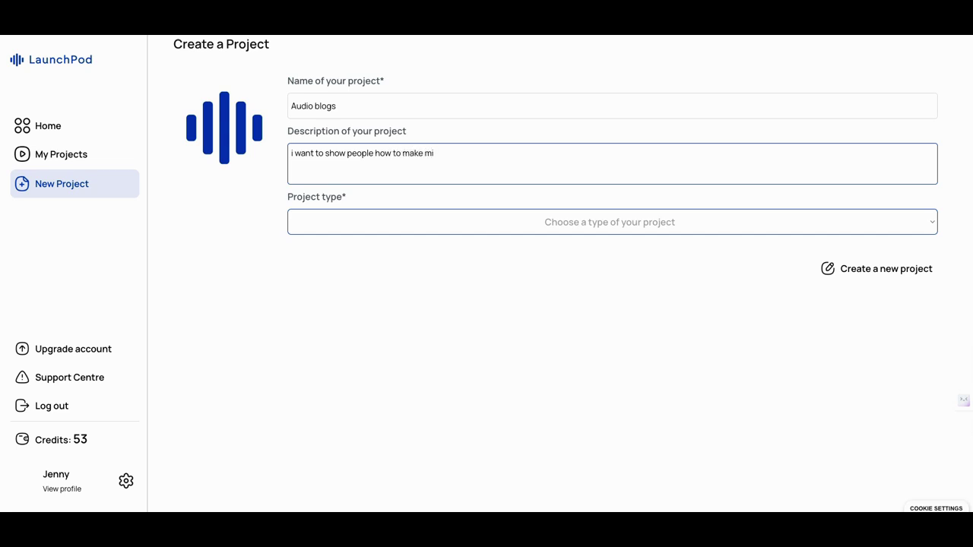
pyautogui.press('BackSpace')
pyautogui.write('oney wit')
pyautogui.write('h auido')
pyautogui.press('BackSpace')
pyautogui.press('BackSpace')
pyautogui.press('BackSpace')
pyautogui.write('dio blogs')
pyautogui.click(487, 220)
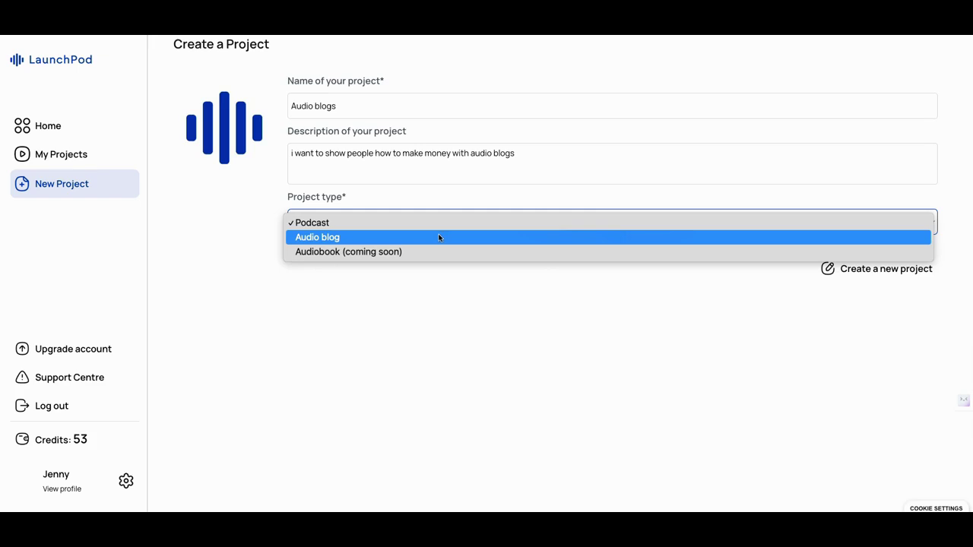
pyautogui.click(438, 237)
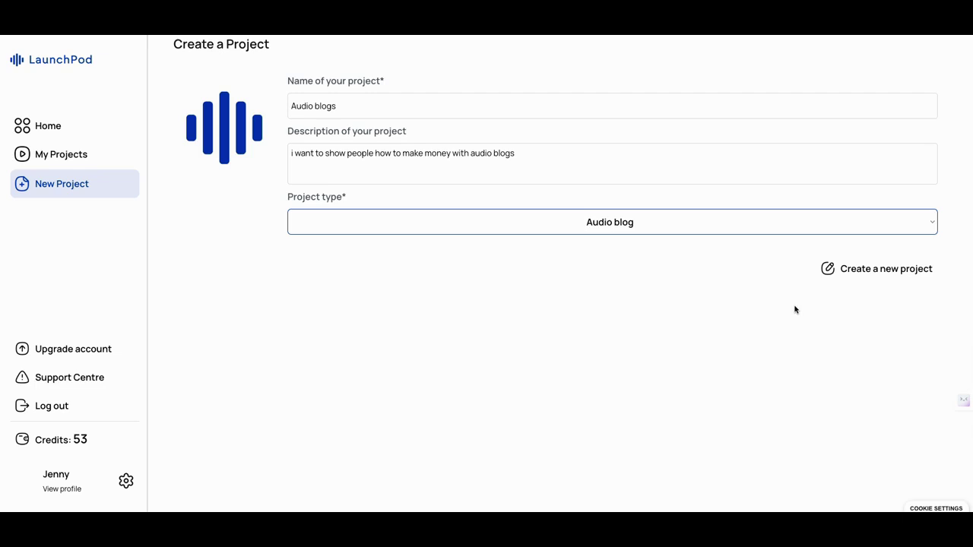
# Create the project, add its first blog and choose to generate the blog's content with AI
pyautogui.click(859, 271)
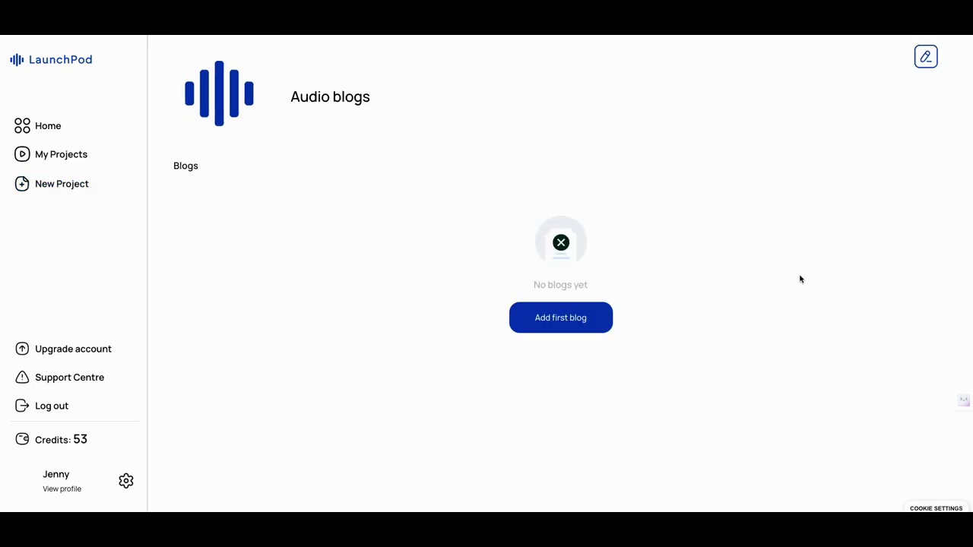
pyautogui.click(583, 323)
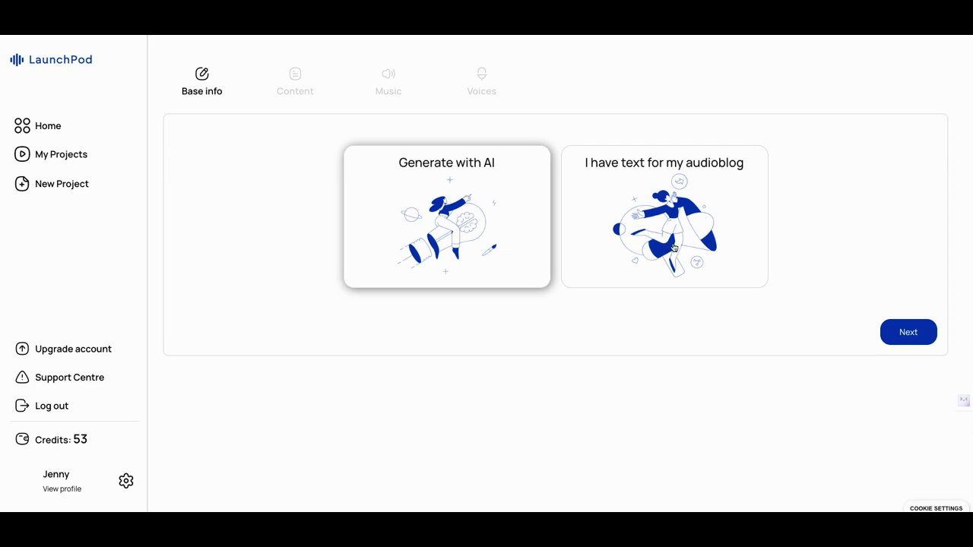
pyautogui.click(643, 245)
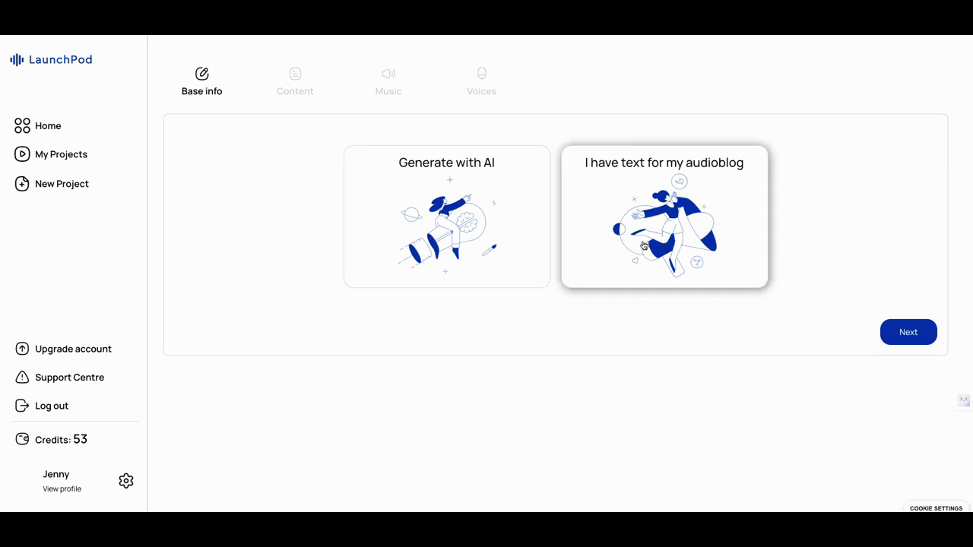
pyautogui.click(487, 238)
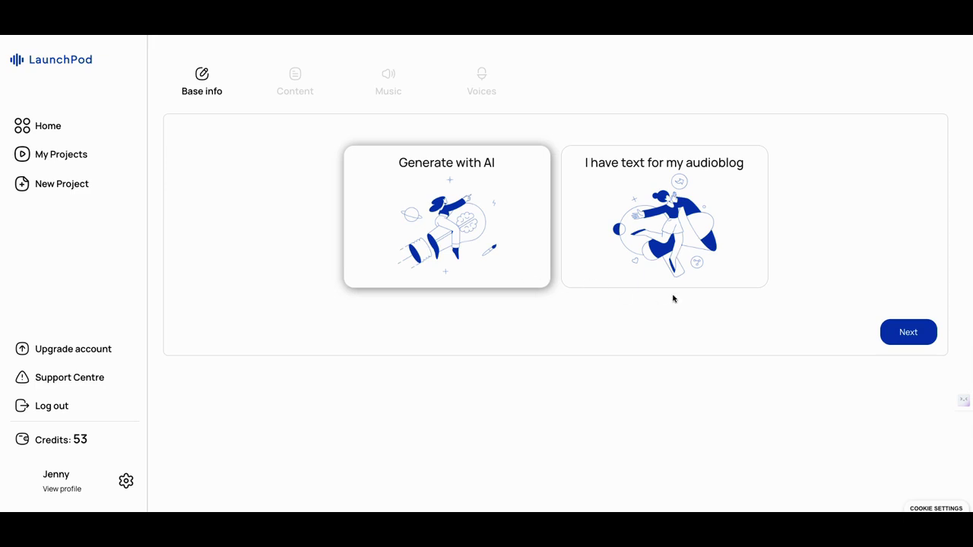
pyautogui.click(893, 340)
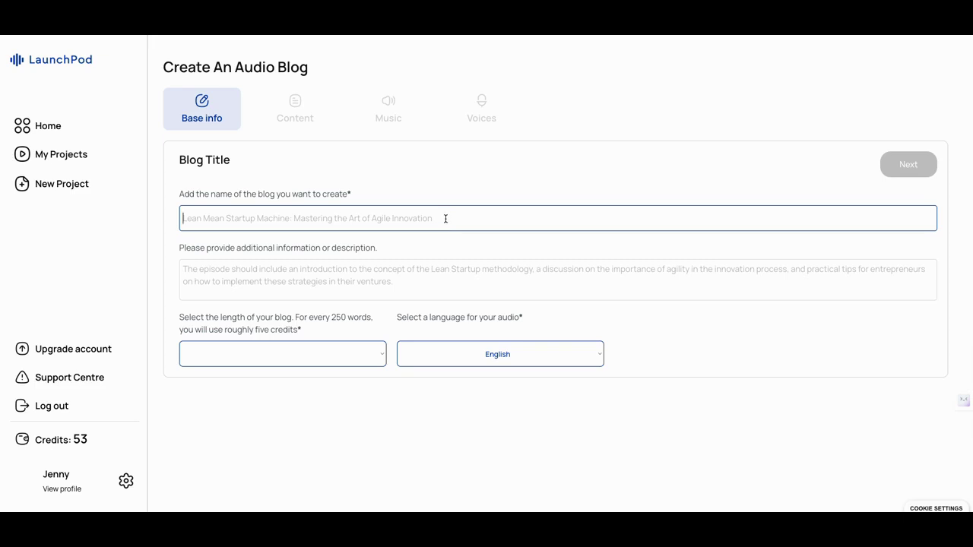
# Title the blog "how to make money with an audio blog" and describe it with the same text prefixed by "I want to share with people"
pyautogui.write('how to make money with an audio blog')
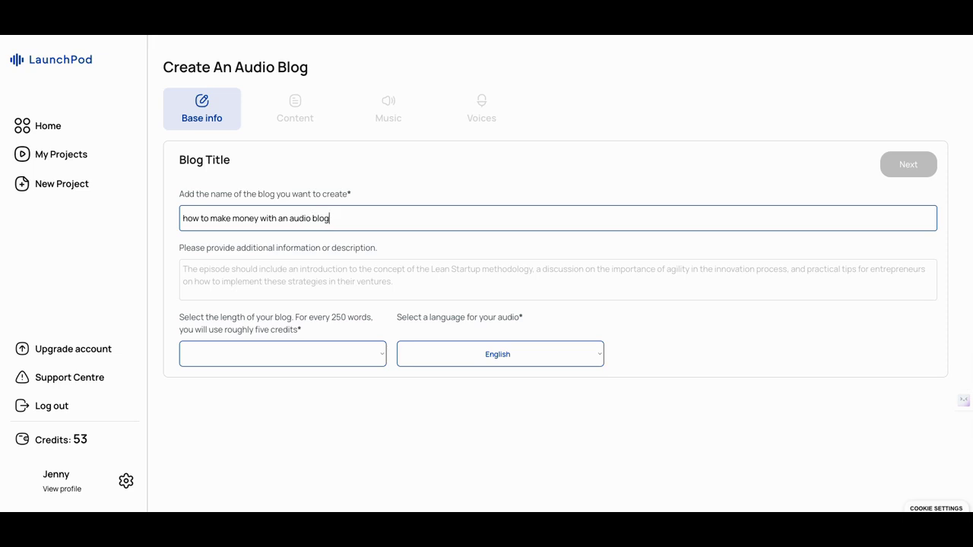
pyautogui.moveTo(347, 220); pyautogui.dragTo(166, 219)
pyautogui.hotkey('ctrl', 'c')
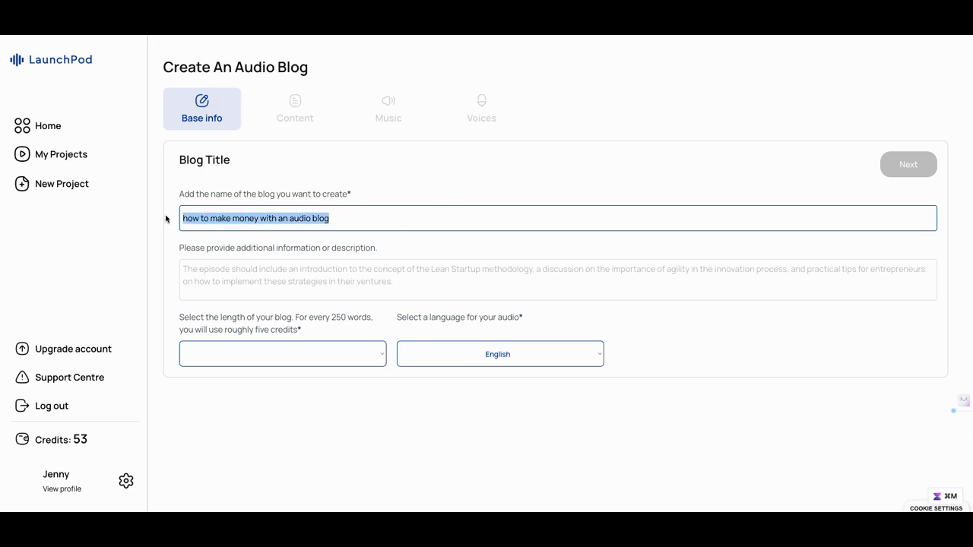
pyautogui.click(200, 267)
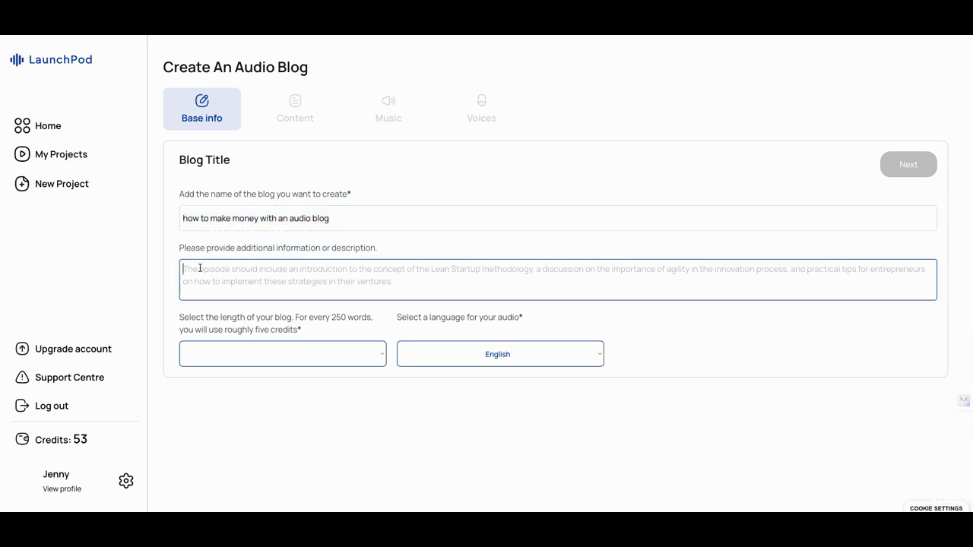
pyautogui.hotkey('ctrl', 'v')
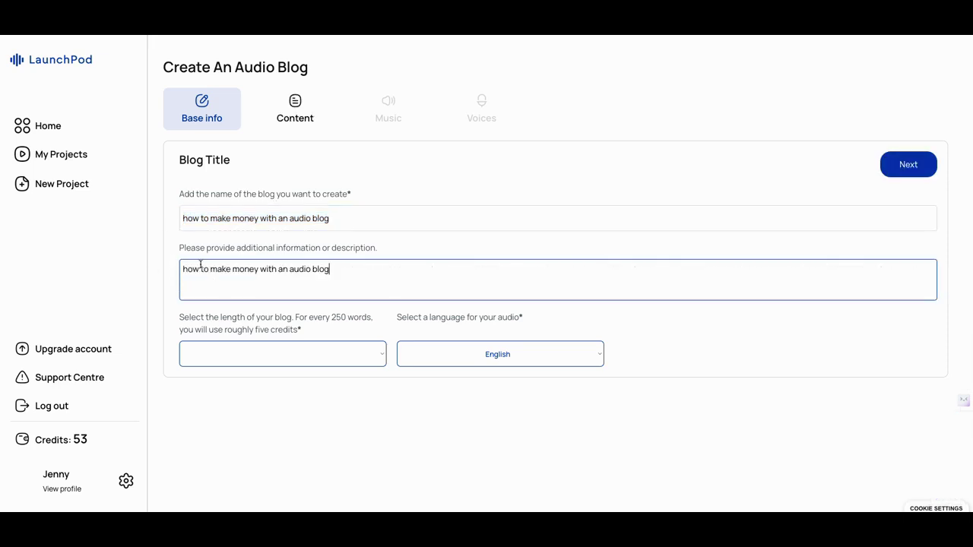
pyautogui.click(183, 269)
pyautogui.write('I want to share with people')
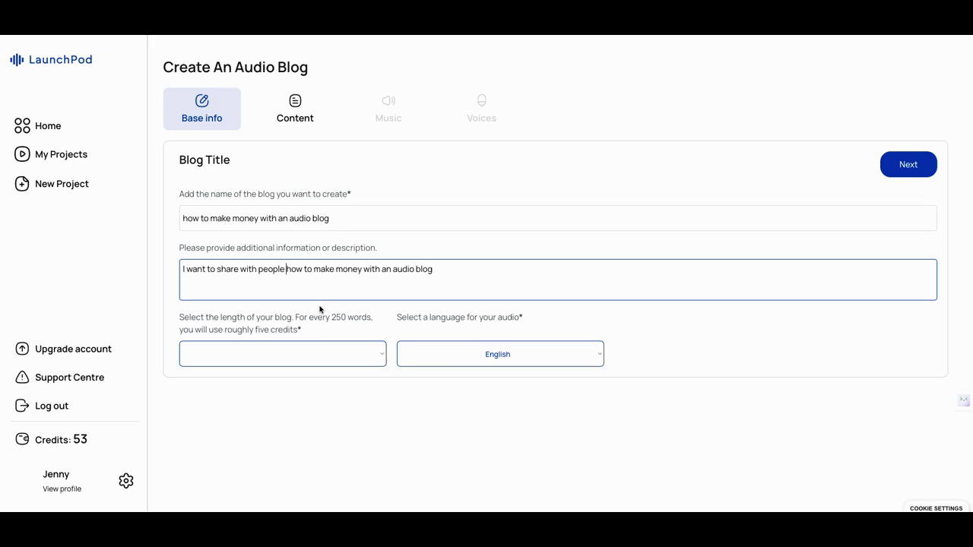
# Check the available blog lengths, look at the Content stage and return to the blog's base info
pyautogui.click(380, 355)
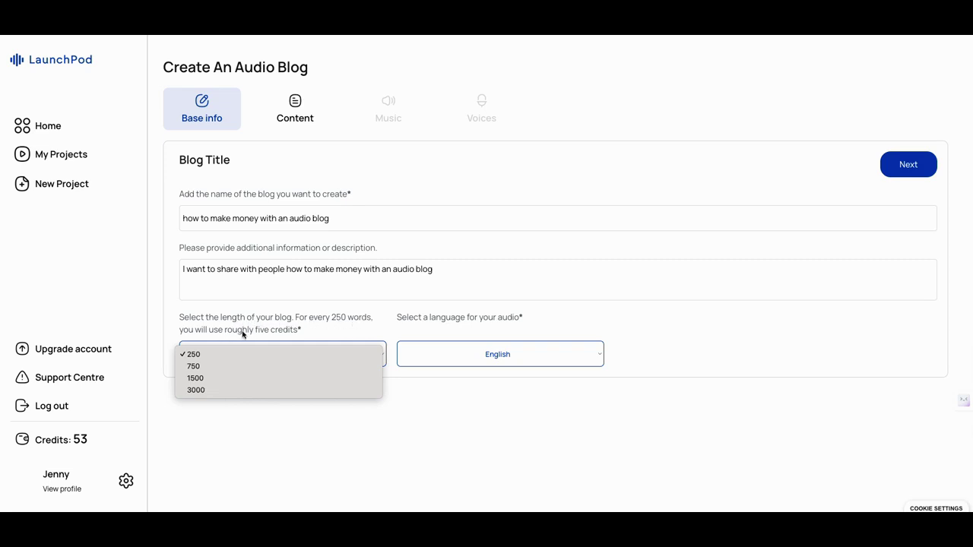
pyautogui.click(340, 330)
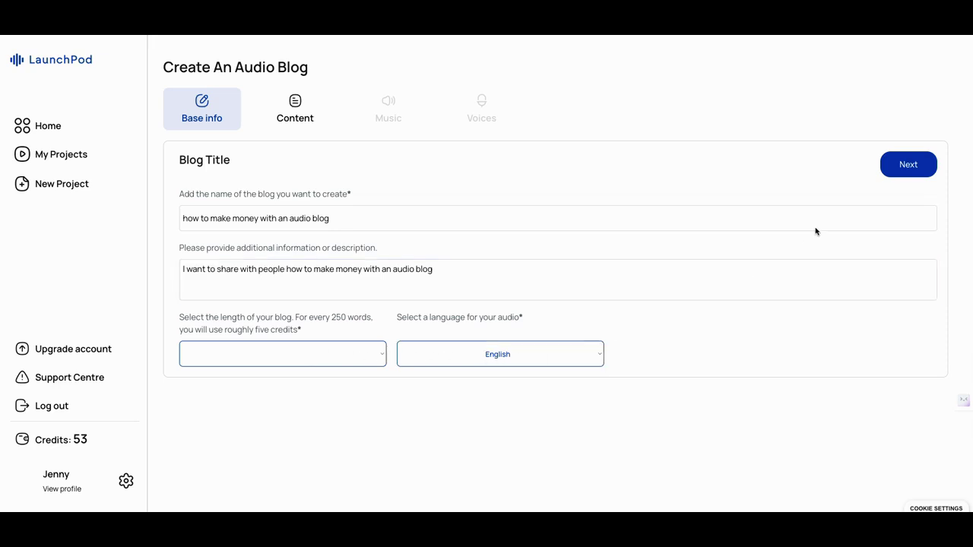
pyautogui.click(906, 168)
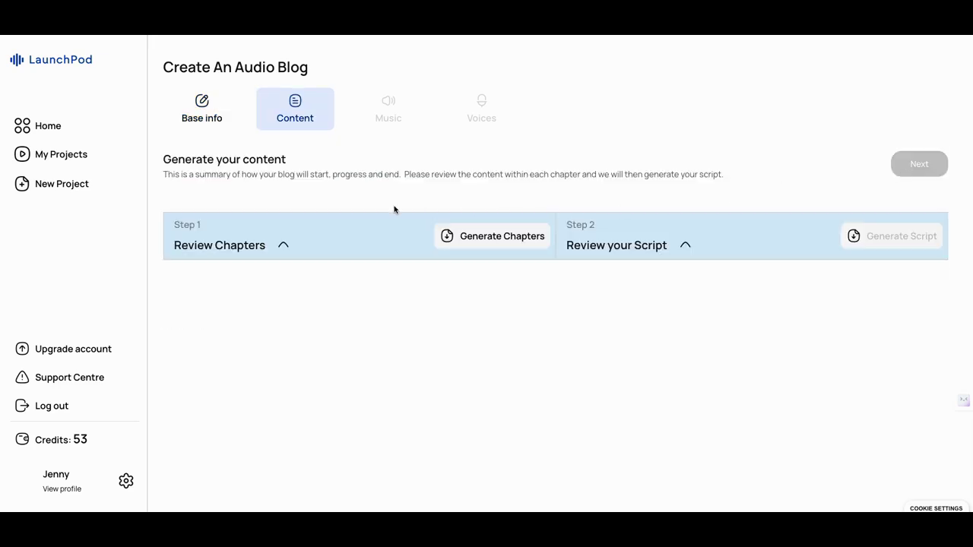
pyautogui.click(197, 122)
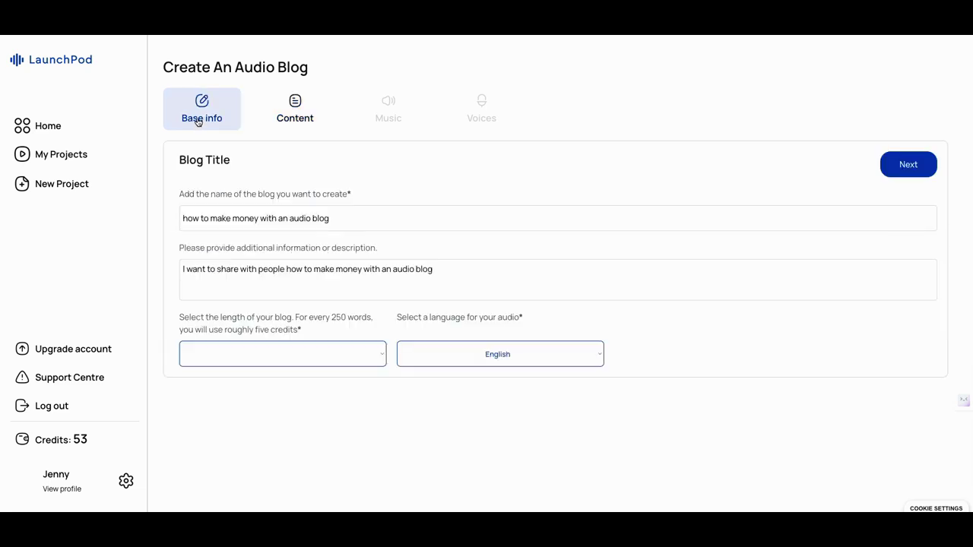
pyautogui.click(373, 282)
pyautogui.press('Tab')
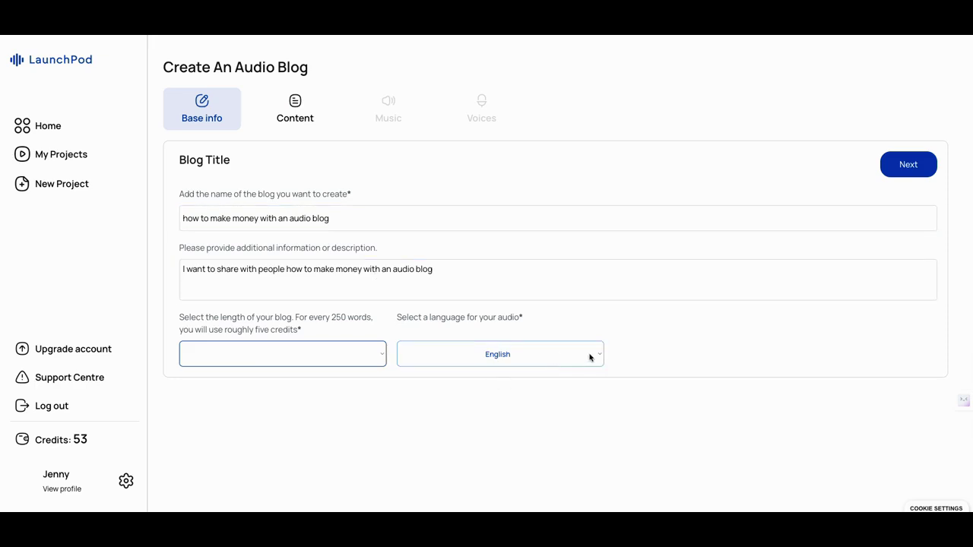
# Look through the languages available for the audio and choose English
pyautogui.click(600, 358)
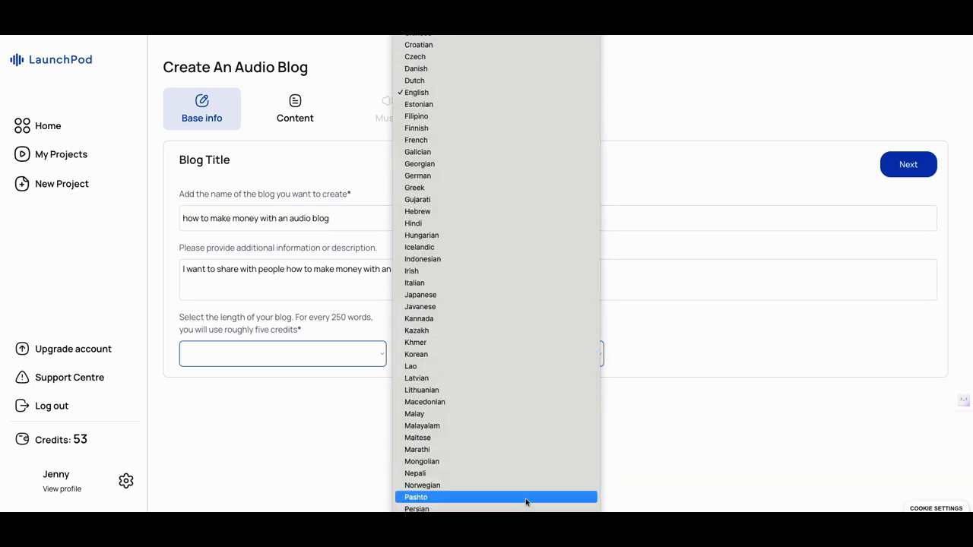
pyautogui.scroll(5, 524, 501)
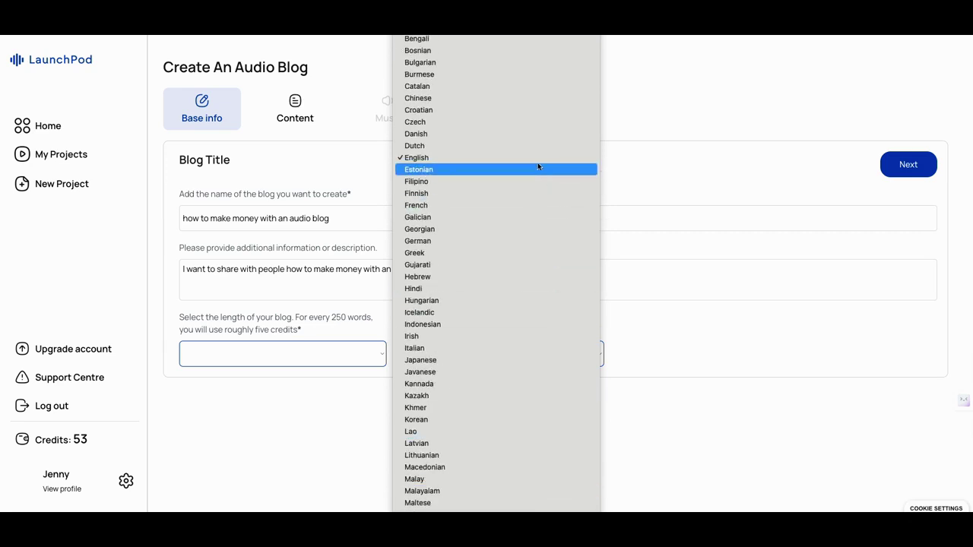
pyautogui.scroll(-5, 531, 299)
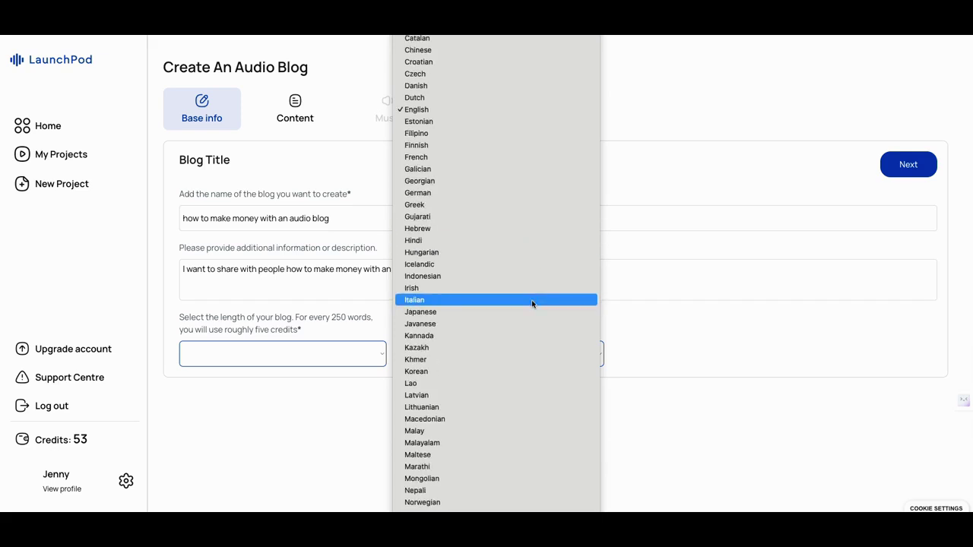
pyautogui.scroll(-1, 531, 388)
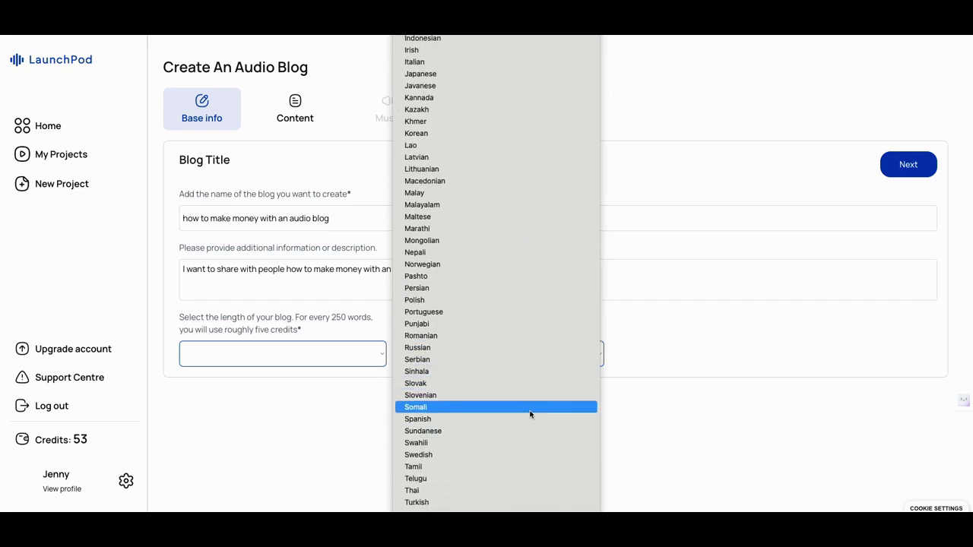
pyautogui.scroll(5, 526, 396)
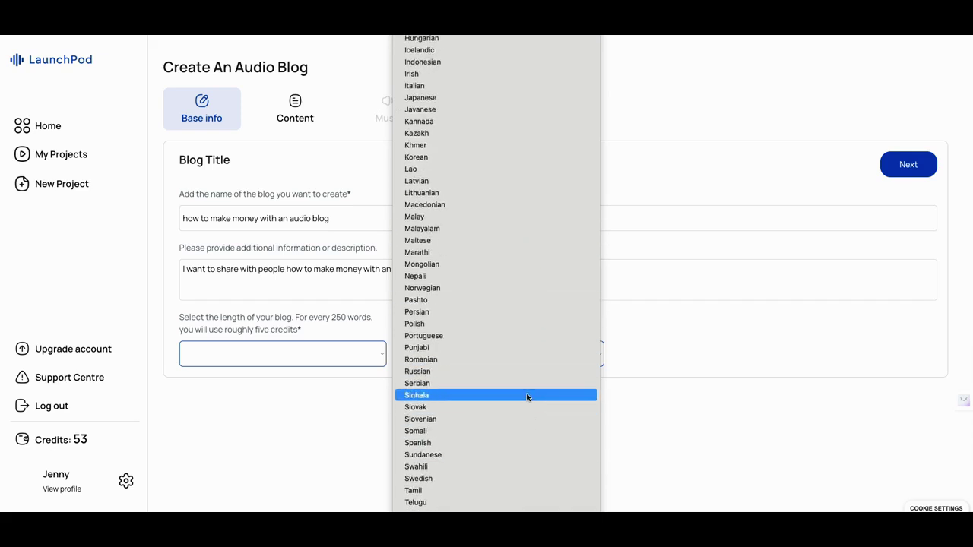
pyautogui.scroll(1, 526, 396)
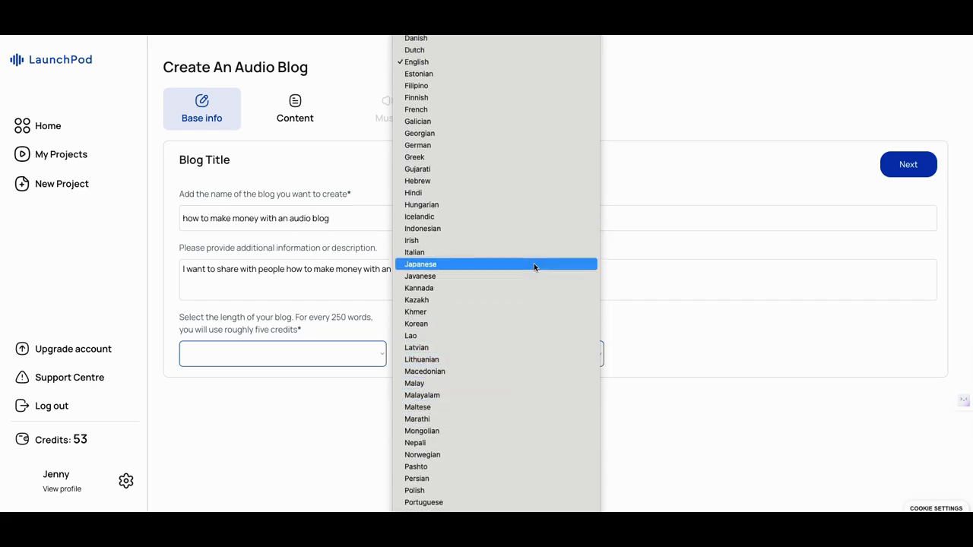
pyautogui.scroll(1, 535, 258)
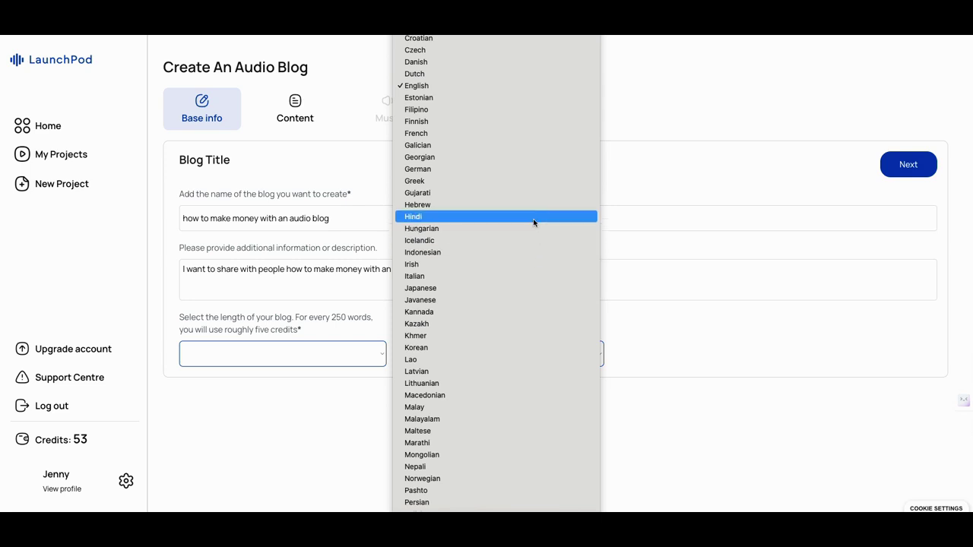
pyautogui.click(507, 86)
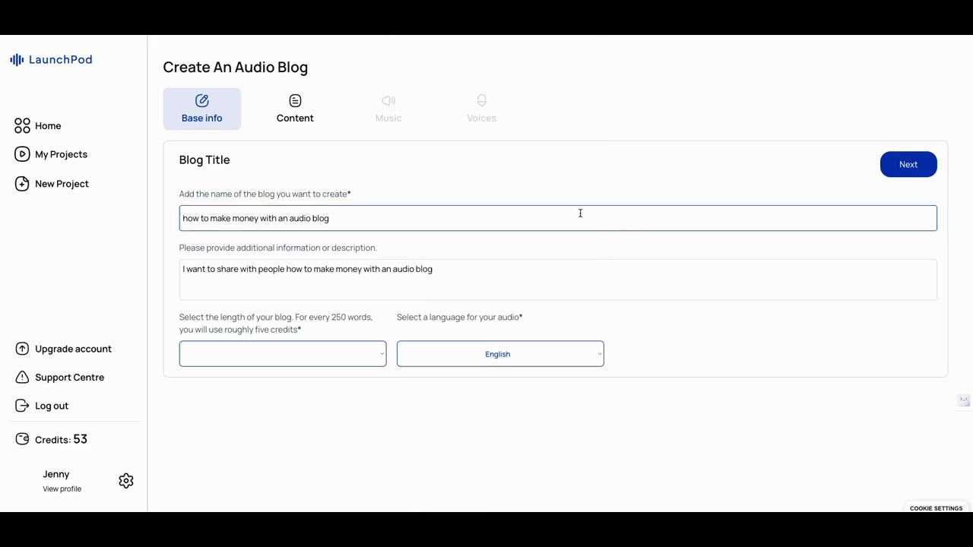
# Generate the blog's chapters in the Content stage, read through them and generate the script
pyautogui.click(909, 167)
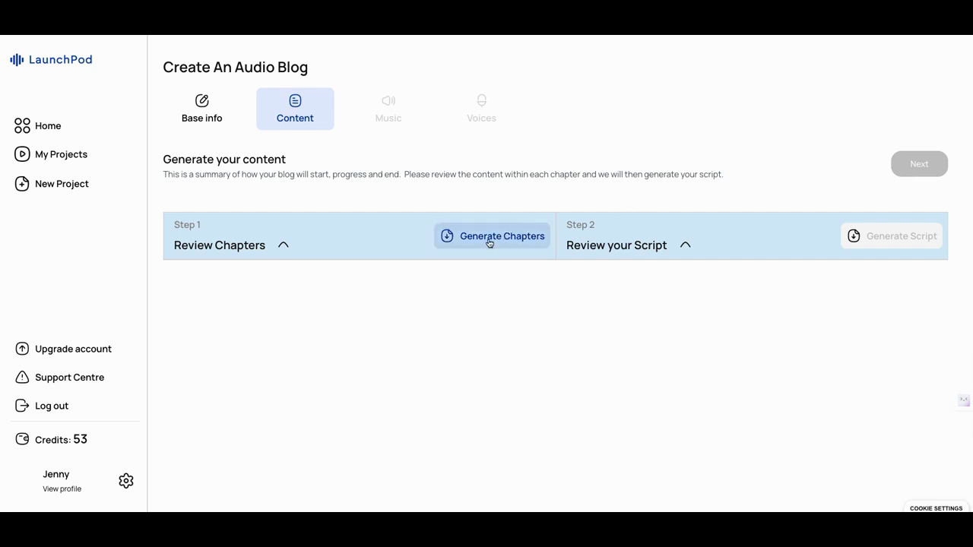
pyautogui.click(491, 242)
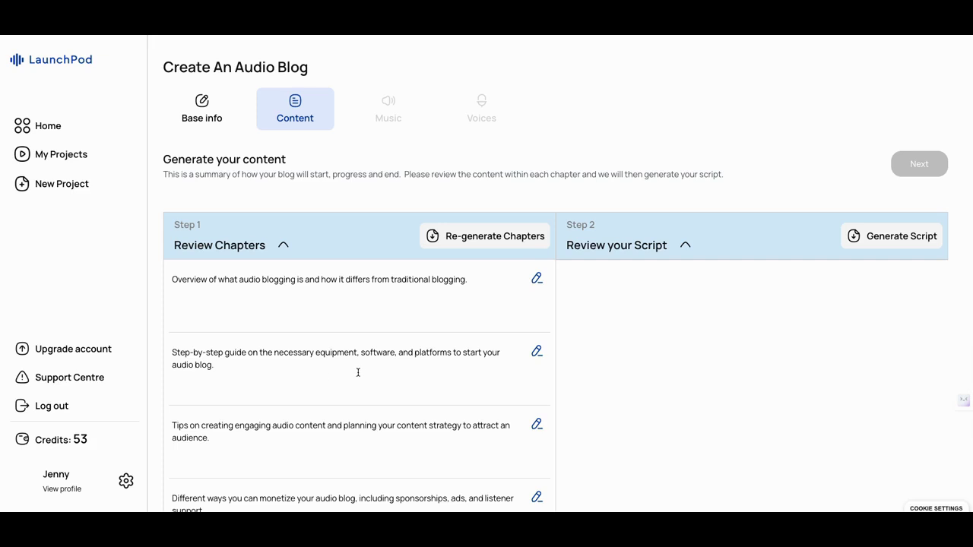
pyautogui.scroll(-2, 502, 372)
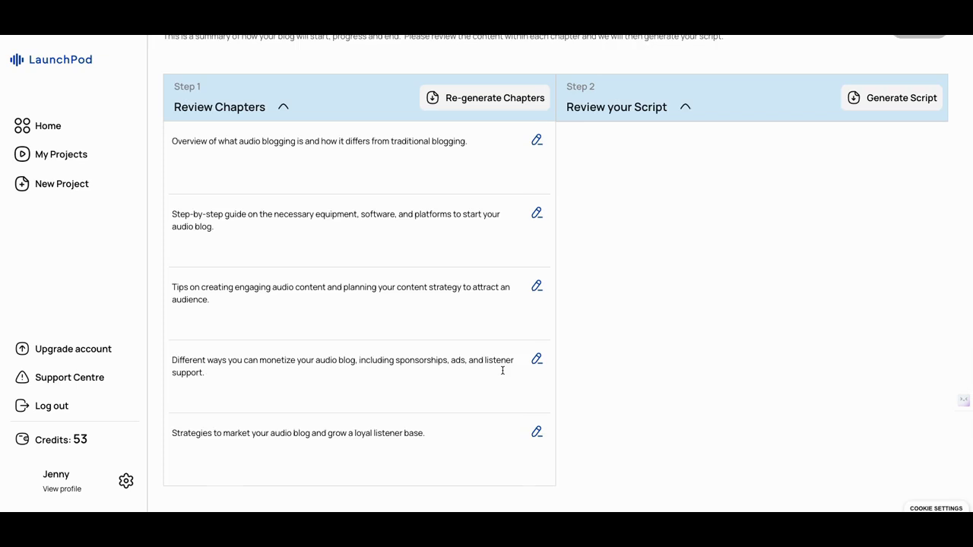
pyautogui.scroll(2, 503, 370)
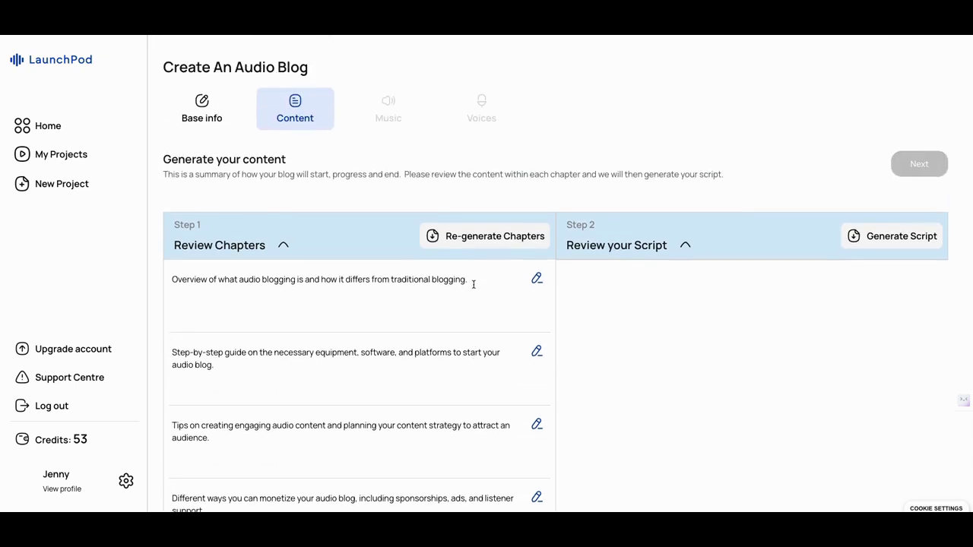
pyautogui.click(890, 242)
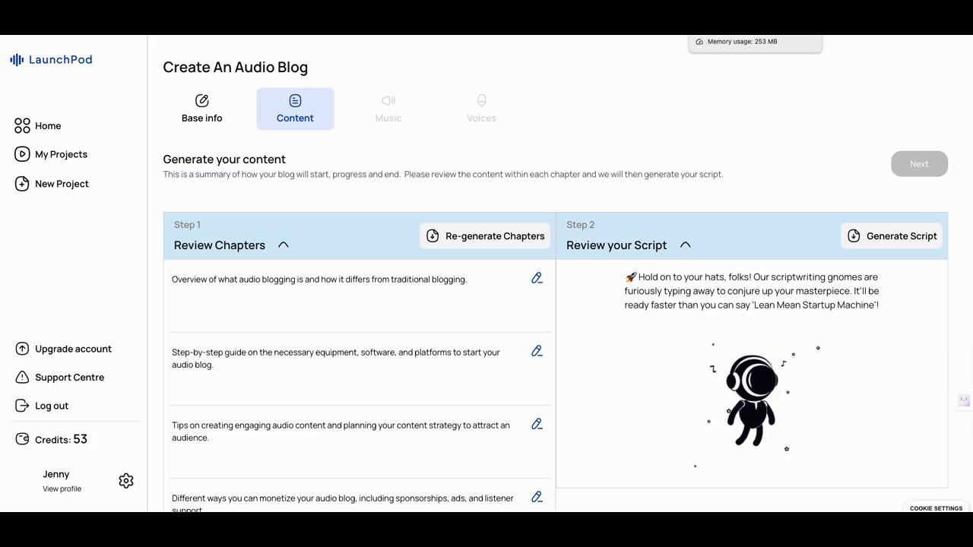
# Switch to AppSumo, go to its home page and open the Hubhopper deal
pyautogui.click(754, 31)
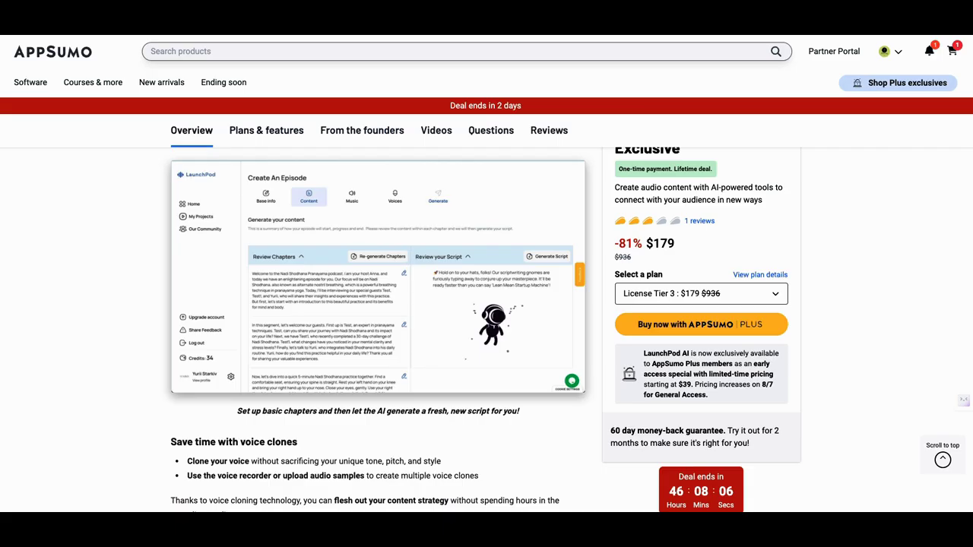
pyautogui.click(81, 53)
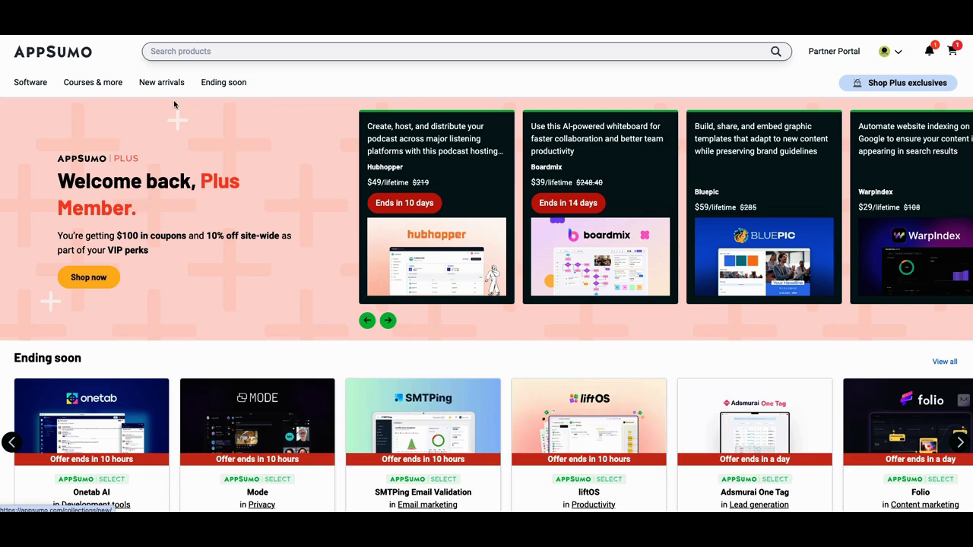
pyautogui.click(437, 256)
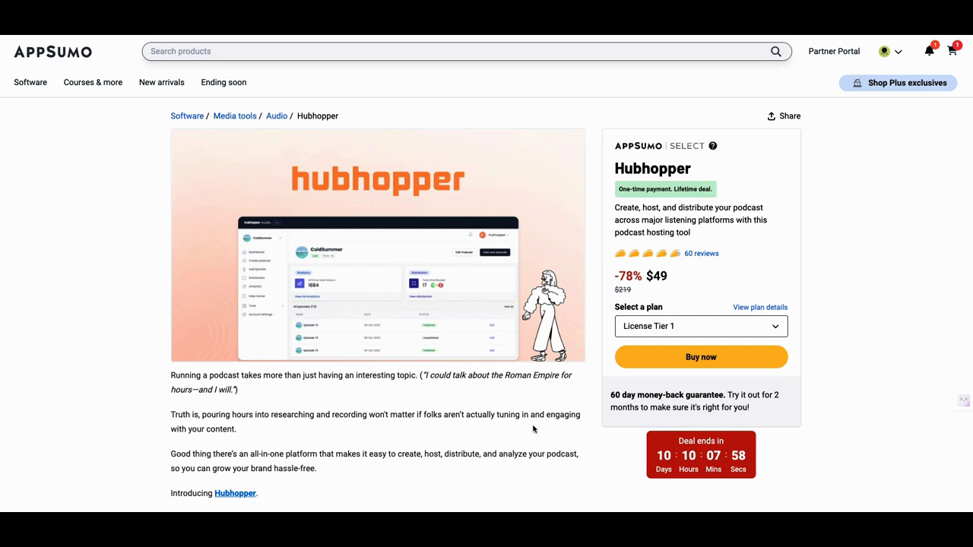
# Enlarge Hubhopper's product image, close it and look over the overview down to the plans and features
pyautogui.moveTo(468, 356)
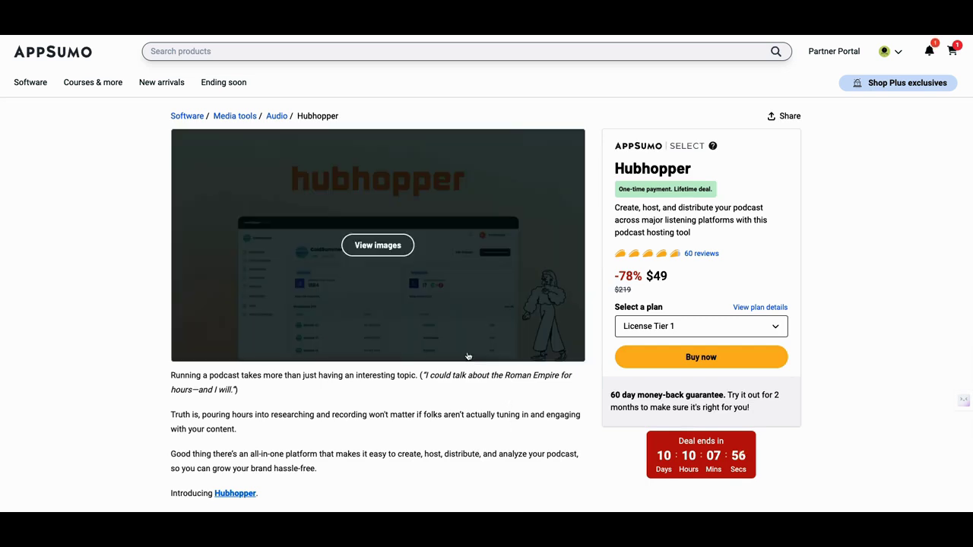
pyautogui.click(404, 283)
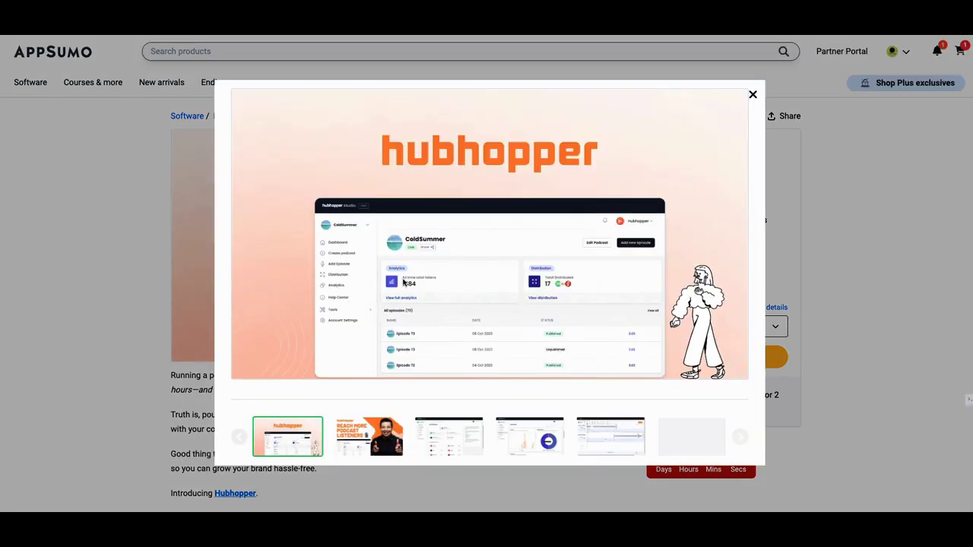
pyautogui.click(753, 94)
pyautogui.scroll(-6, 562, 251)
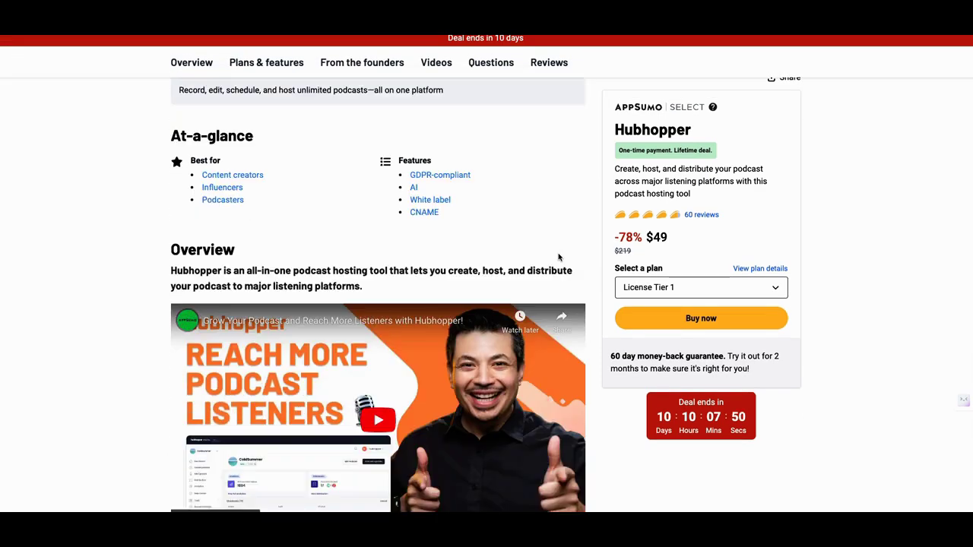
pyautogui.scroll(-15, 559, 257)
pyautogui.scroll(-10, 560, 305)
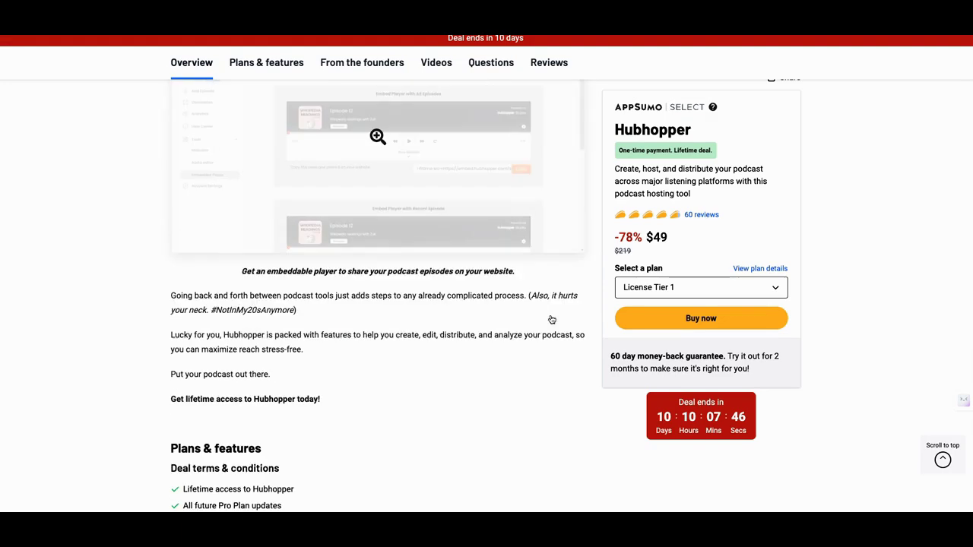
# Look over the Hubhopper deal's terms and compare the features of License Tiers 1, 2 and 3
pyautogui.scroll(-3, 532, 297)
pyautogui.scroll(-5, 522, 306)
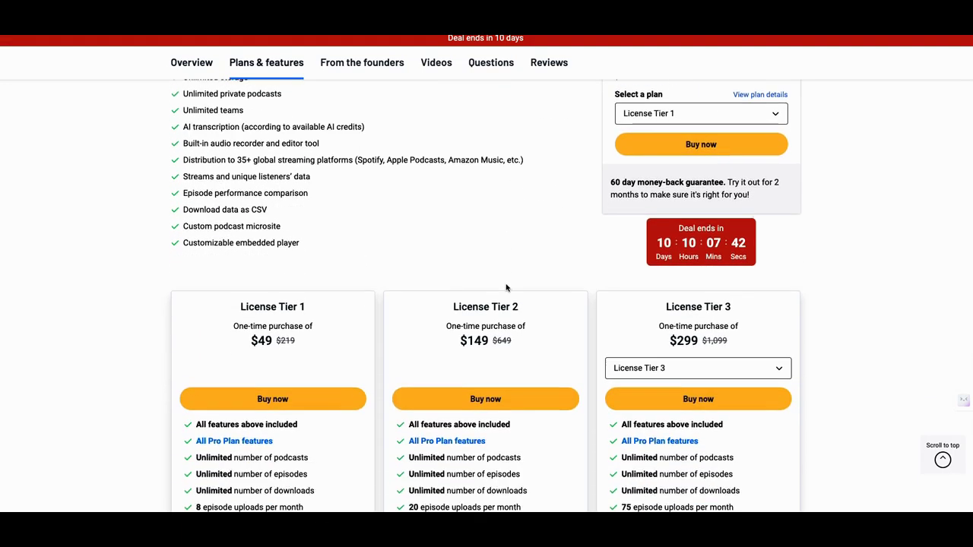
pyautogui.scroll(-3, 507, 287)
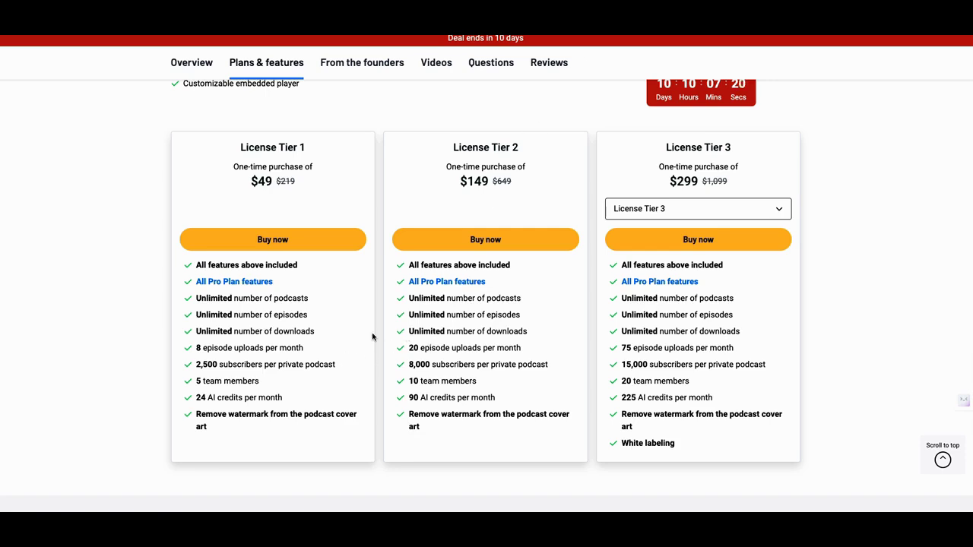
pyautogui.scroll(2, 439, 342)
pyautogui.scroll(5, 439, 343)
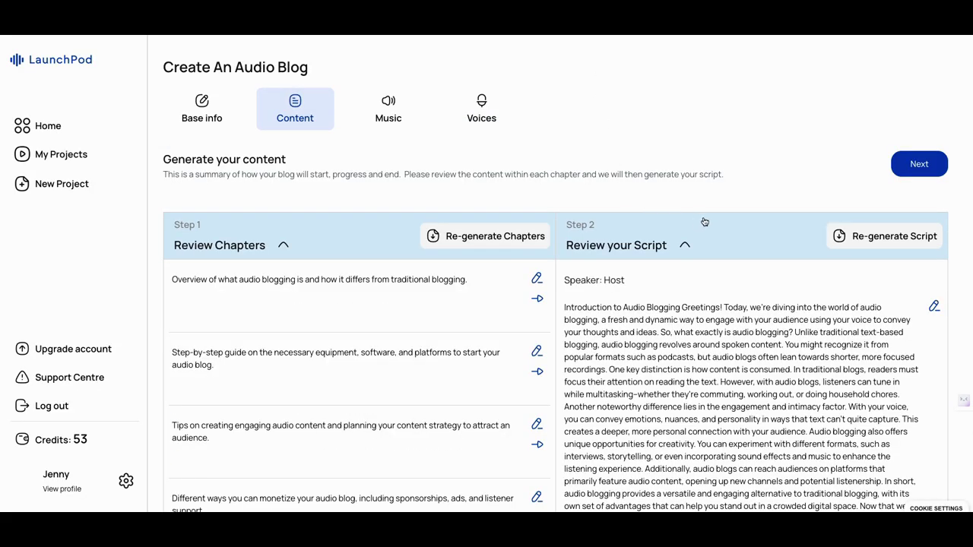
# Switch to LaunchPod and read through the generated audio blog script beside its chapters
pyautogui.scroll(-1, 704, 223)
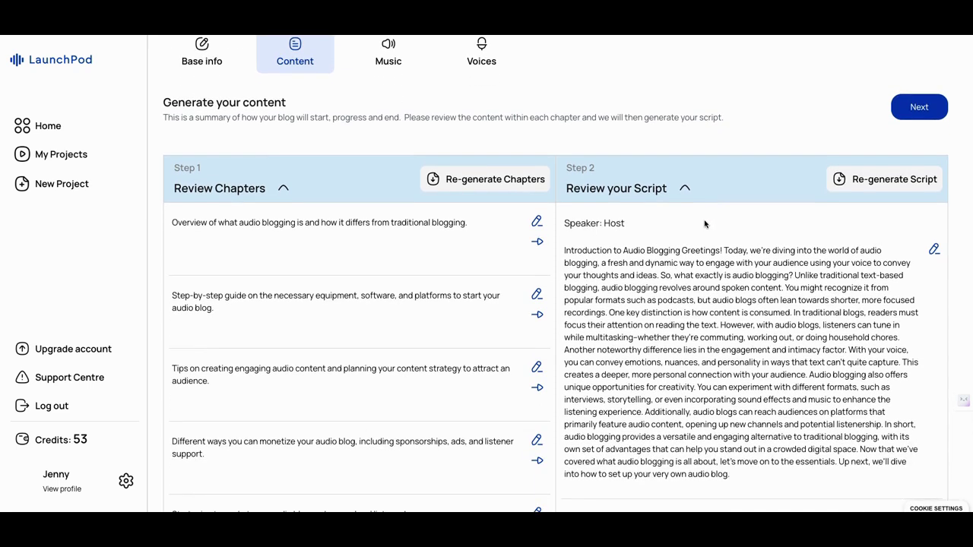
pyautogui.scroll(-1, 705, 224)
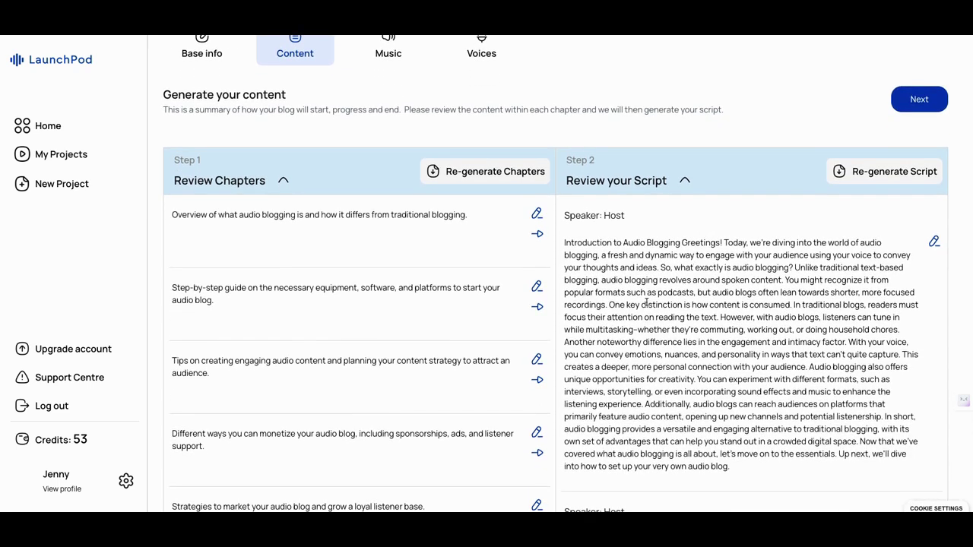
pyautogui.scroll(-1, 646, 302)
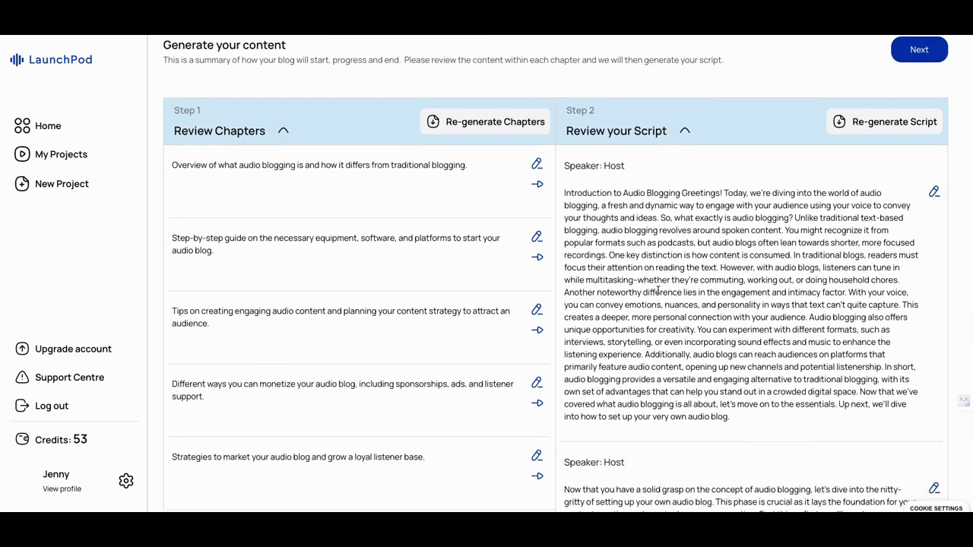
pyautogui.scroll(-1, 657, 290)
pyautogui.scroll(-1, 610, 296)
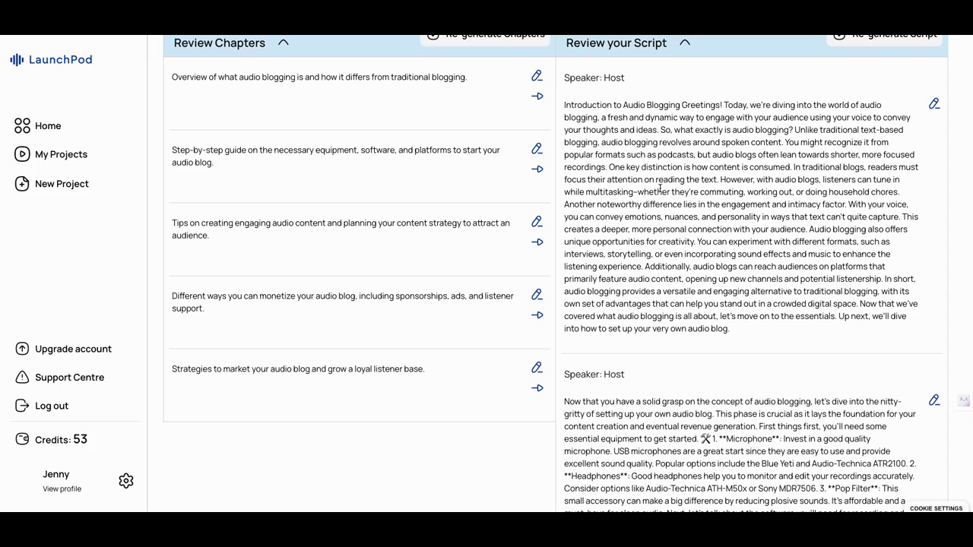
pyautogui.scroll(-1, 659, 187)
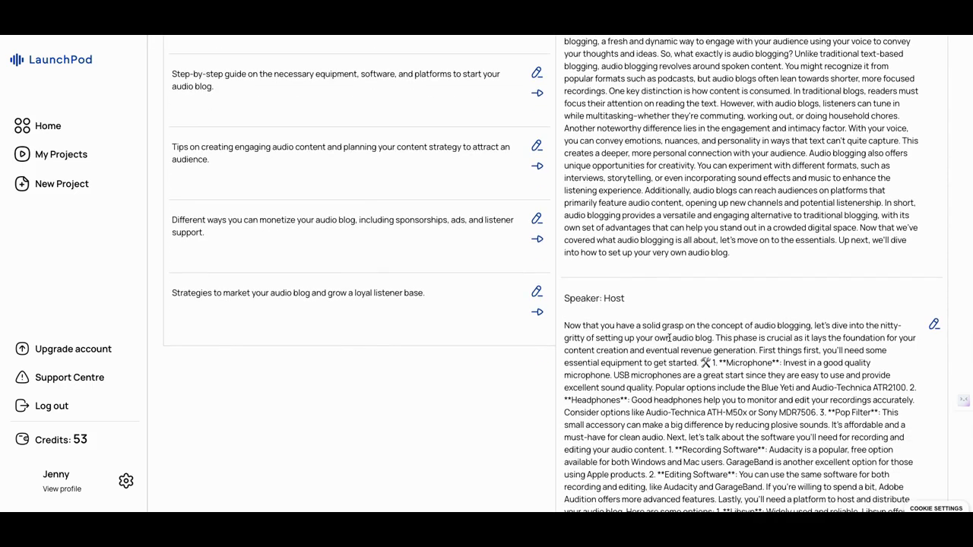
pyautogui.scroll(-1, 708, 340)
pyautogui.scroll(-1, 708, 341)
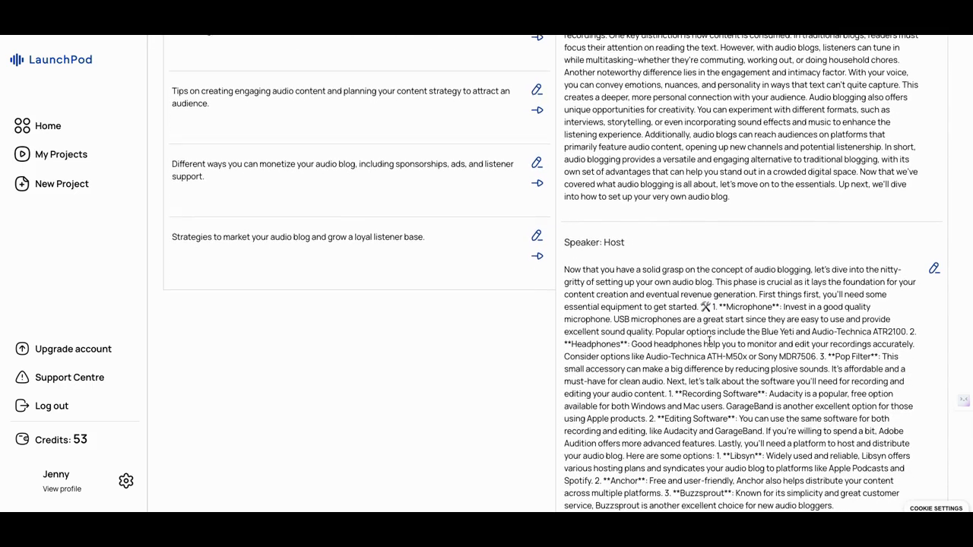
pyautogui.scroll(-4, 708, 341)
pyautogui.scroll(-4, 708, 340)
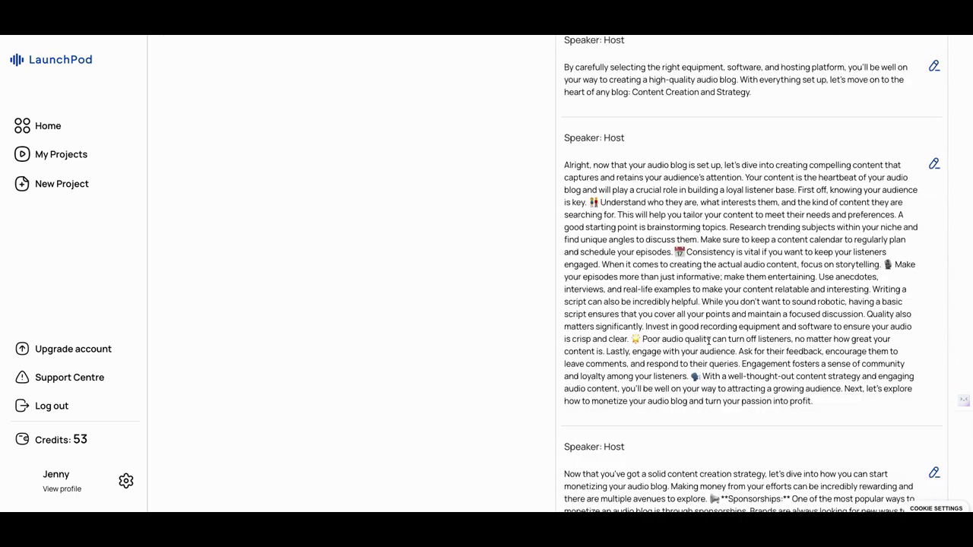
pyautogui.scroll(-2, 709, 341)
pyautogui.scroll(15, 708, 341)
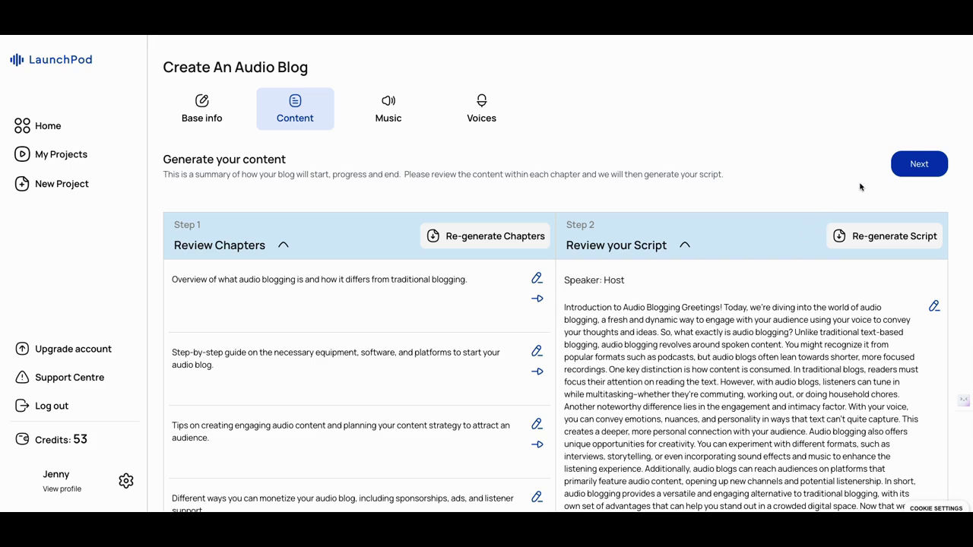
# Continue to the Music stage, select the Intro music section to view its tracks, and deselect it again
pyautogui.click(920, 179)
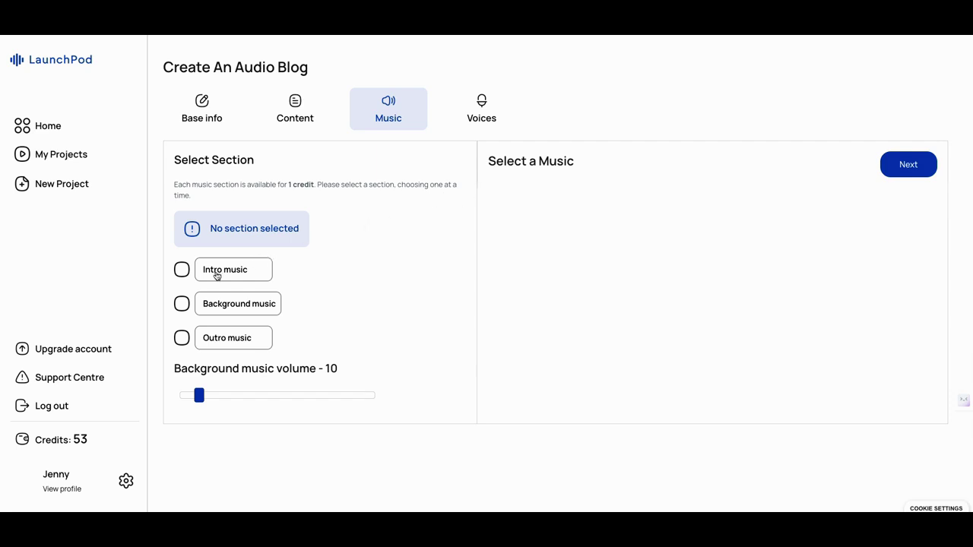
pyautogui.click(182, 271)
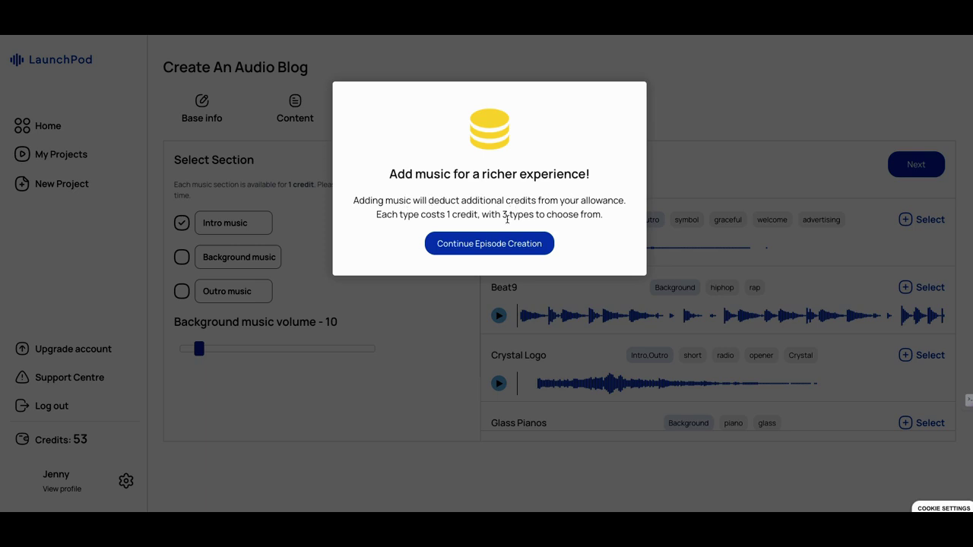
pyautogui.click(309, 220)
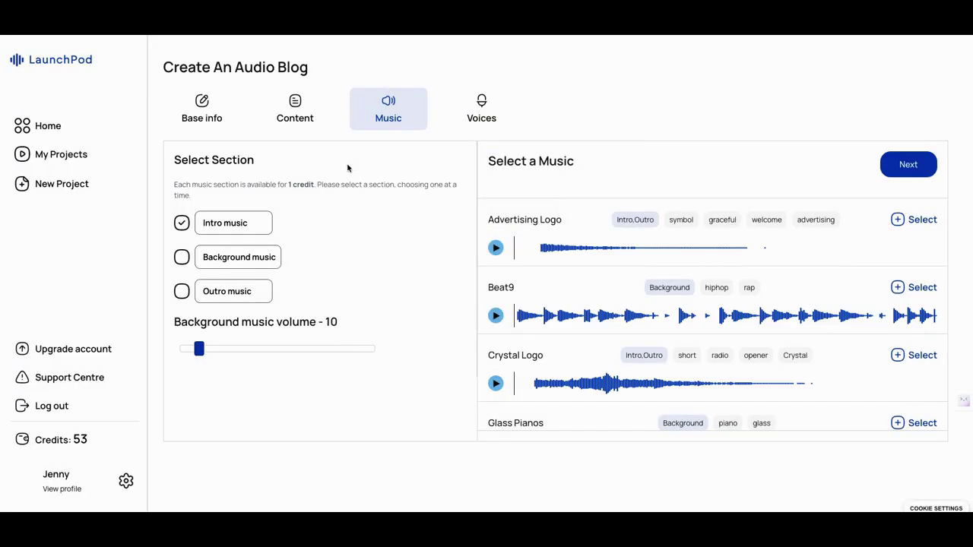
pyautogui.click(184, 225)
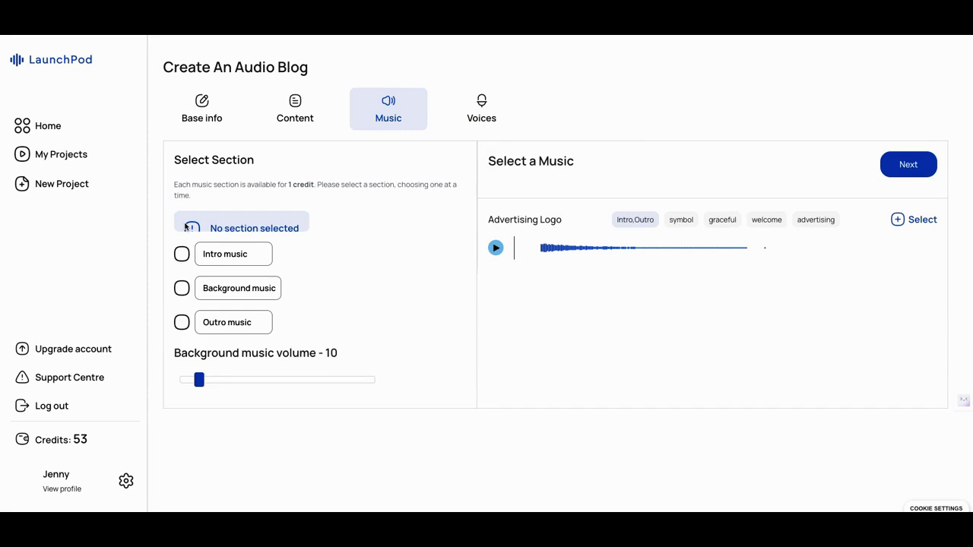
# Go to the Voices stage, select the Blog reader voice host and filter the voices to Female
pyautogui.click(482, 107)
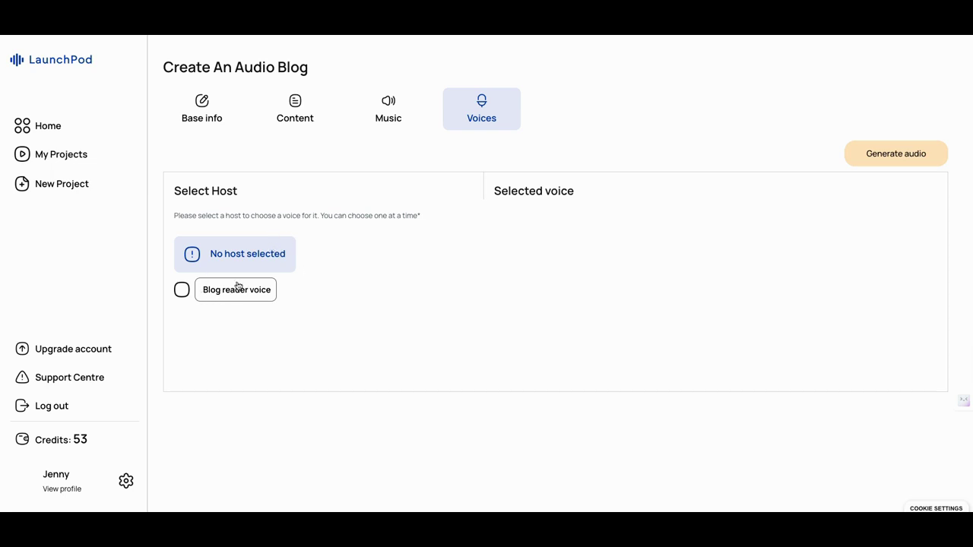
pyautogui.click(182, 291)
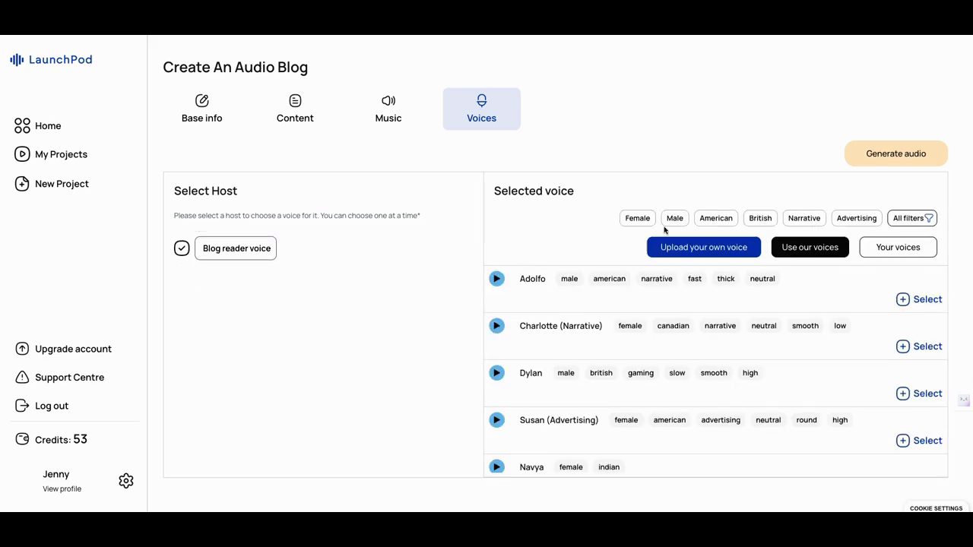
pyautogui.click(638, 219)
# Browse the list of female voices with their accents and speaking styles
pyautogui.scroll(-3, 603, 288)
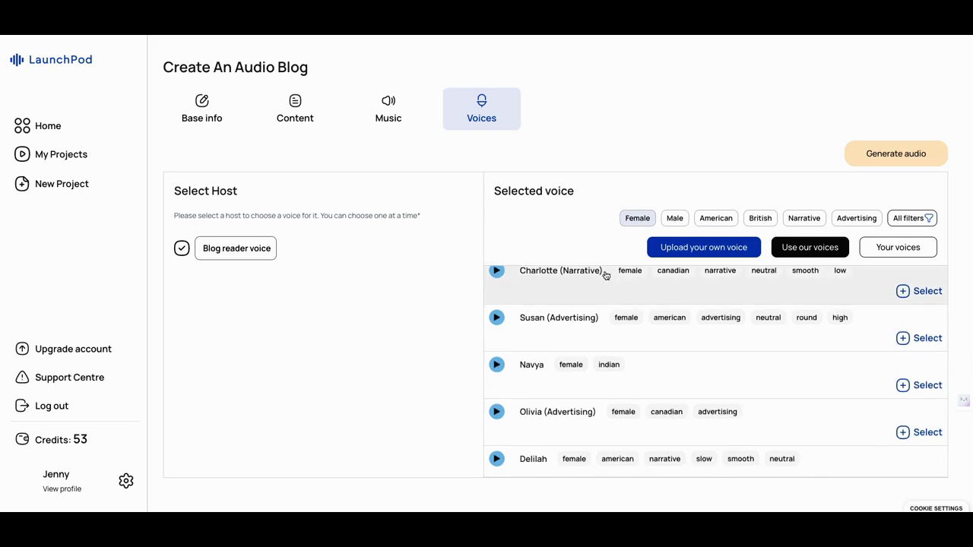
pyautogui.scroll(-10, 603, 315)
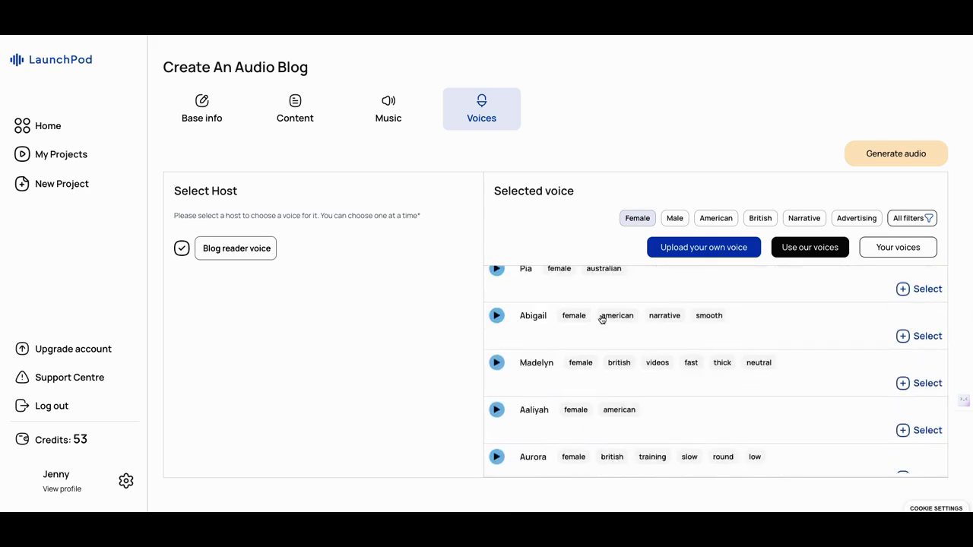
pyautogui.scroll(-5, 602, 322)
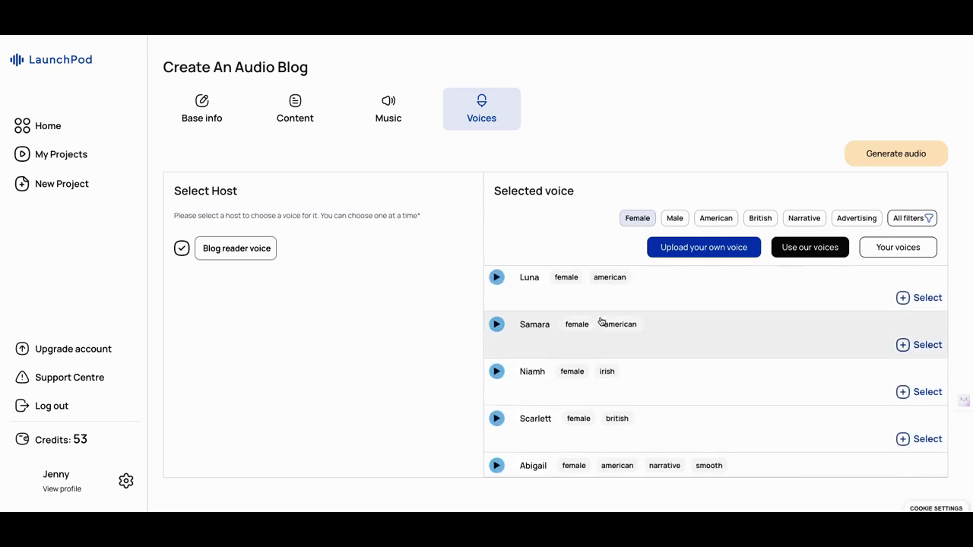
pyautogui.scroll(-6, 600, 321)
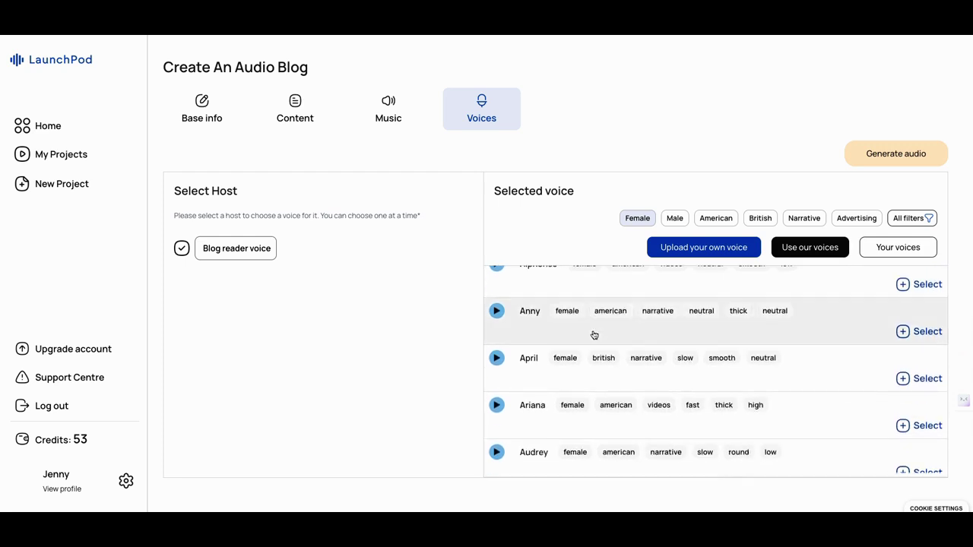
pyautogui.scroll(-2, 595, 337)
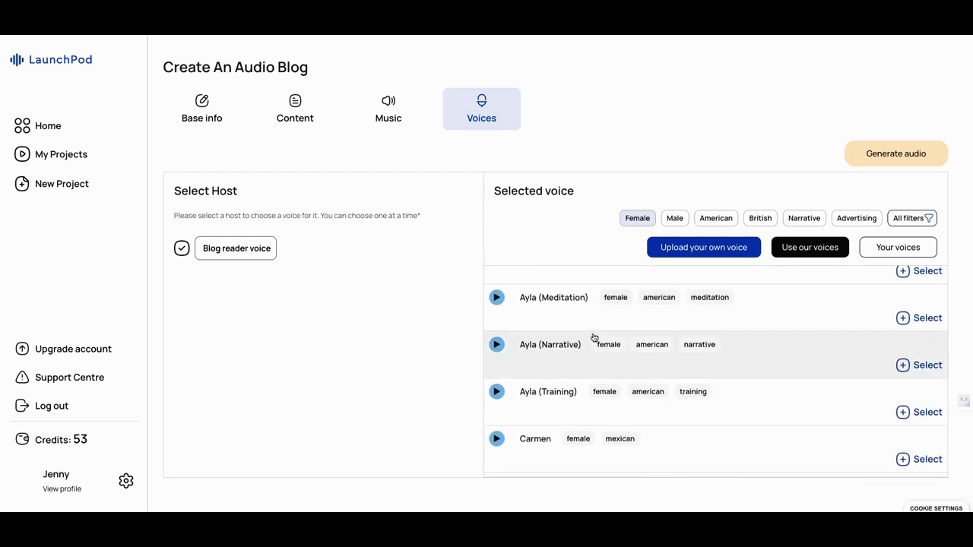
pyautogui.scroll(2, 594, 337)
pyautogui.scroll(10, 594, 337)
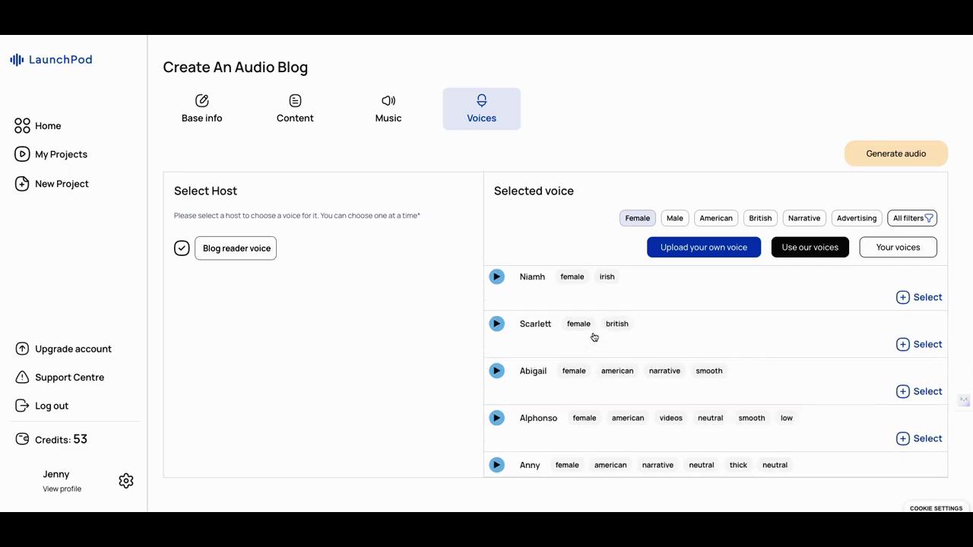
pyautogui.scroll(10, 594, 337)
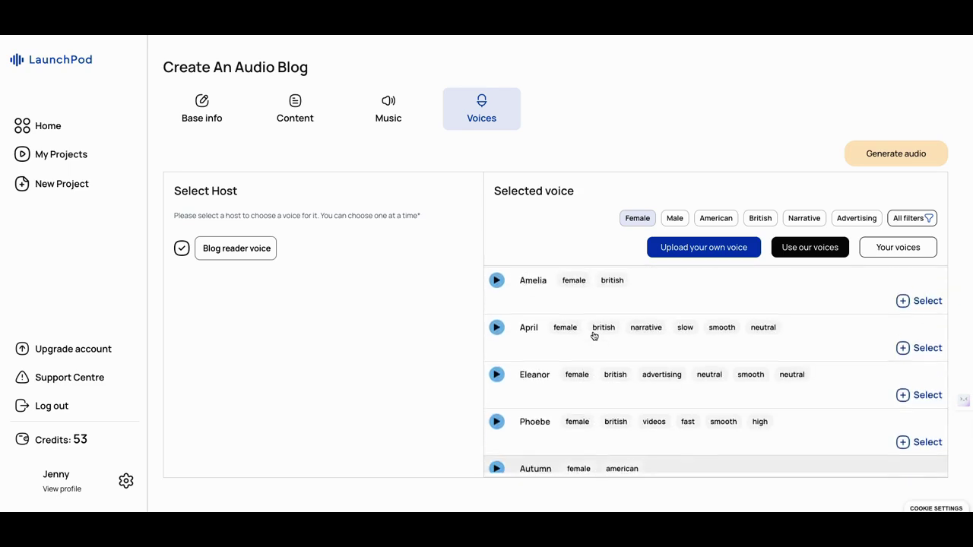
pyautogui.scroll(4, 594, 336)
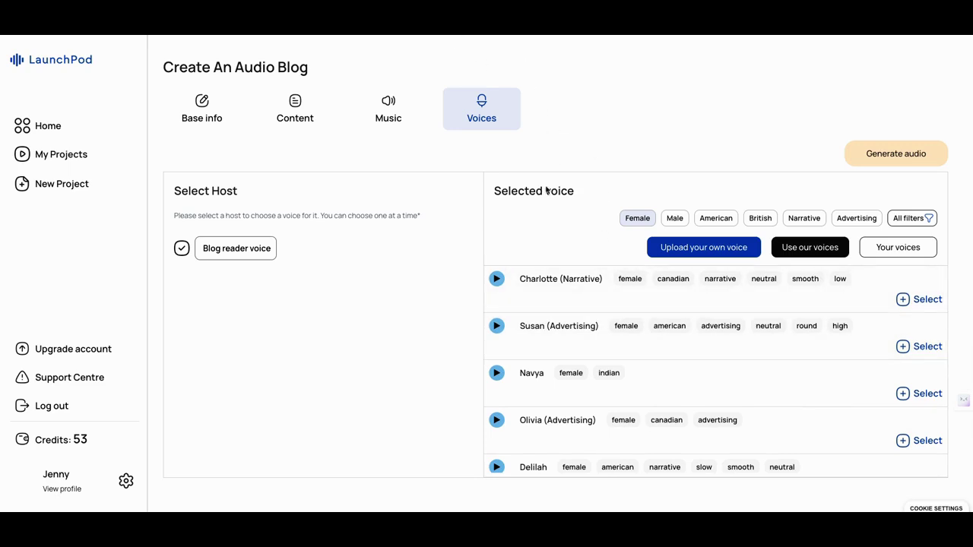
pyautogui.scroll(-1, 537, 234)
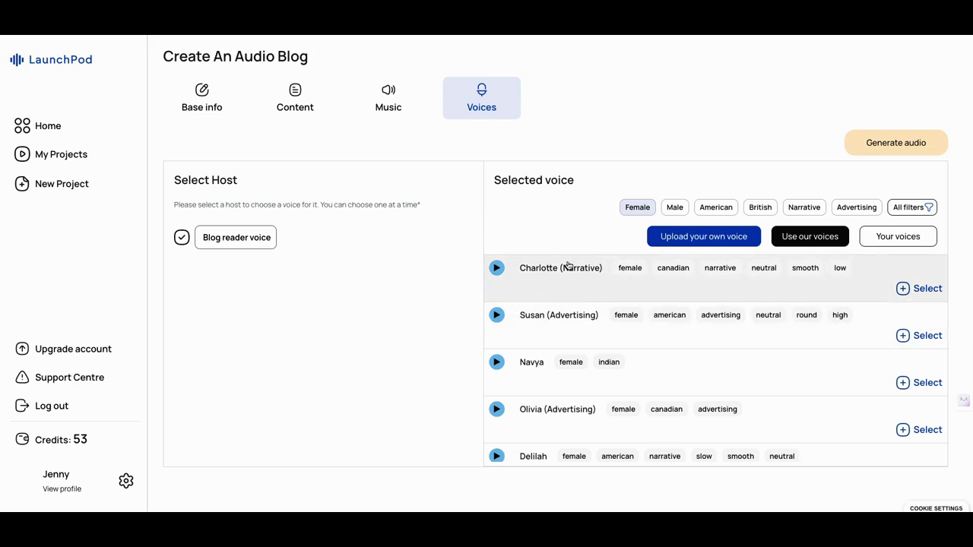
# Change the voice filter from Female to Male and listen to the Charles and Frederick samples
pyautogui.click(675, 208)
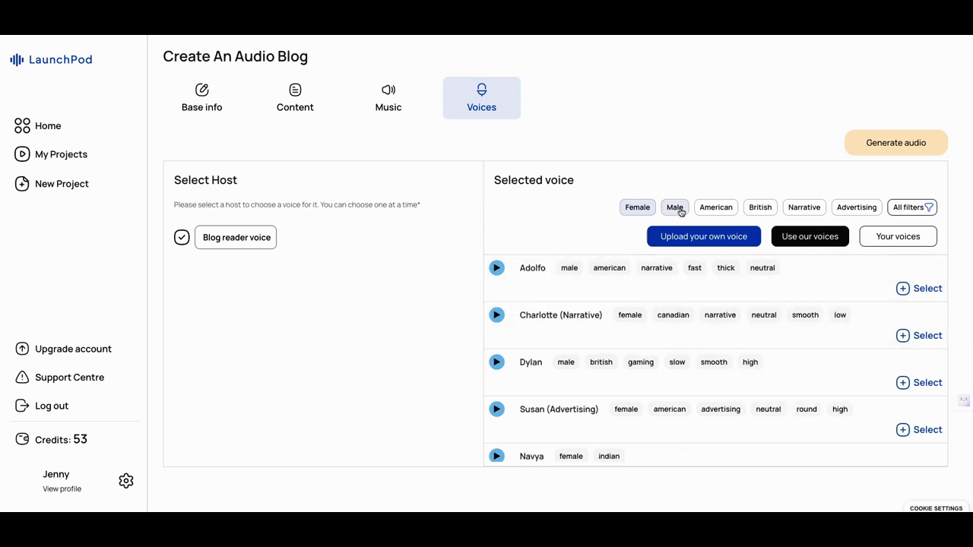
pyautogui.click(636, 212)
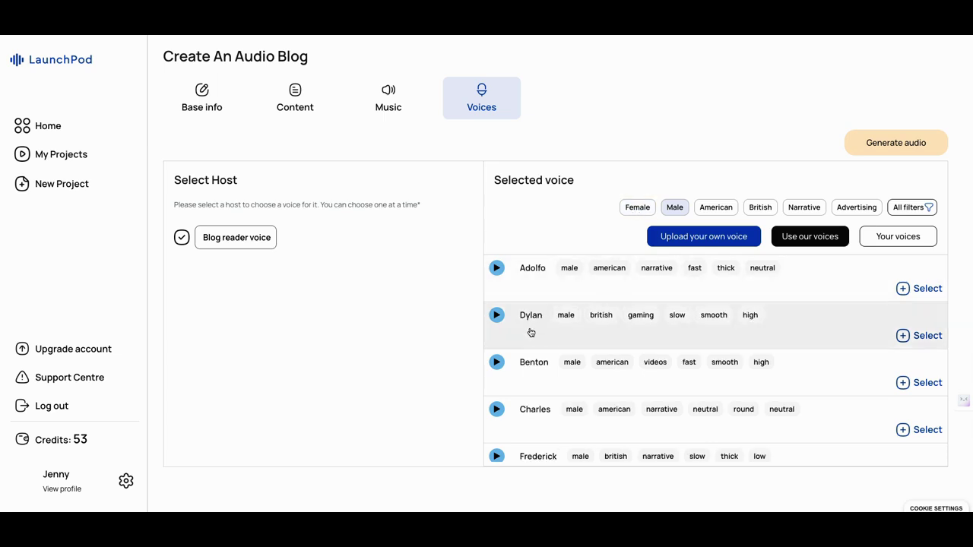
pyautogui.scroll(-2, 528, 335)
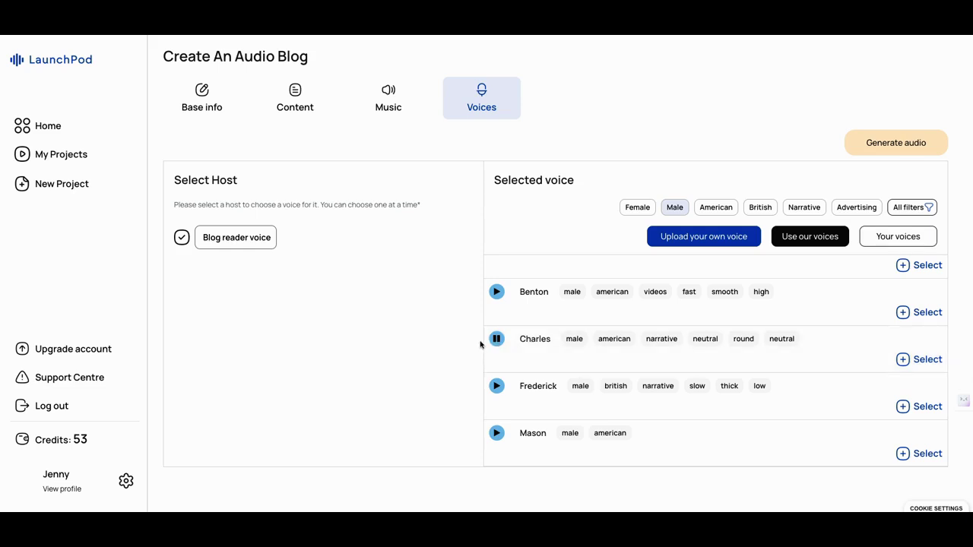
pyautogui.click(496, 339)
pyautogui.click(495, 387)
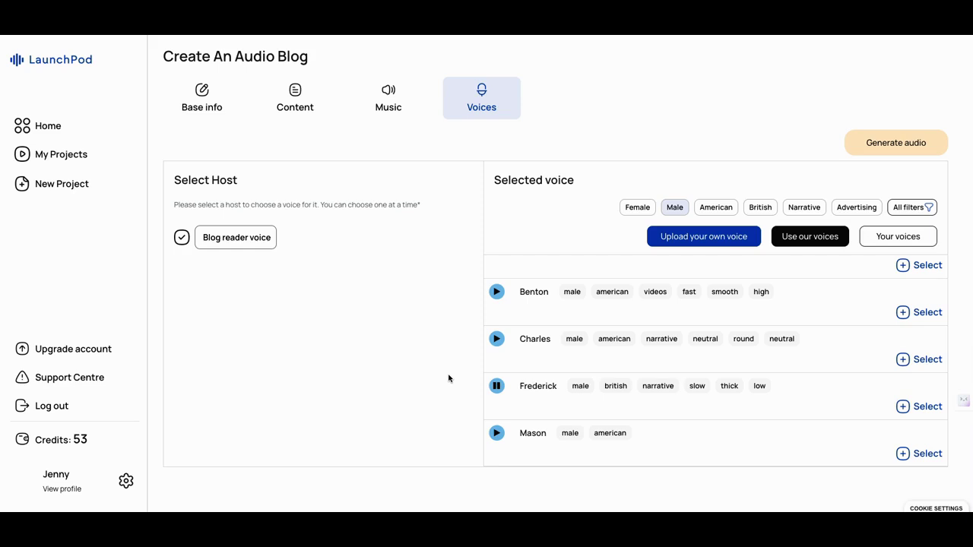
pyautogui.click(497, 387)
# Assign the American male voice Mason to the Blog reader voice host
pyautogui.scroll(-3, 610, 393)
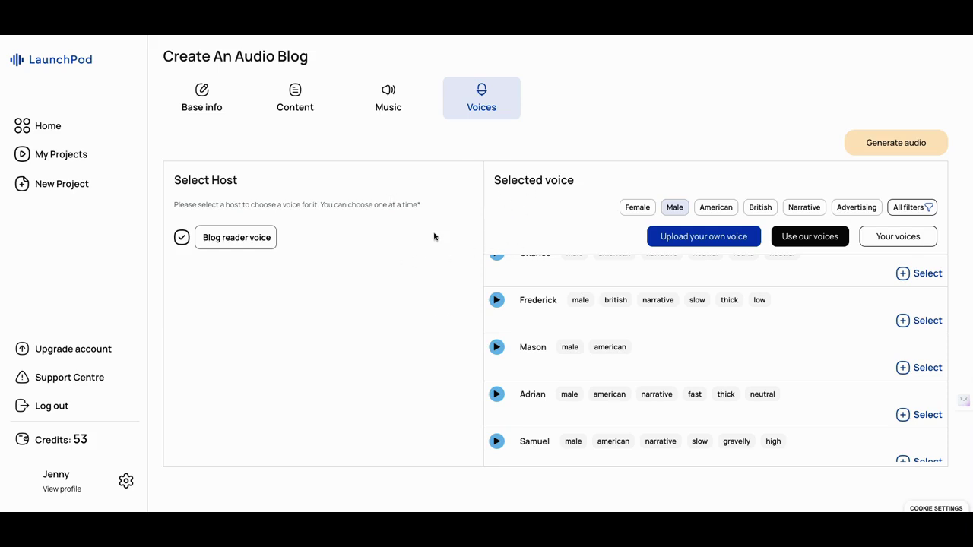
pyautogui.click(904, 368)
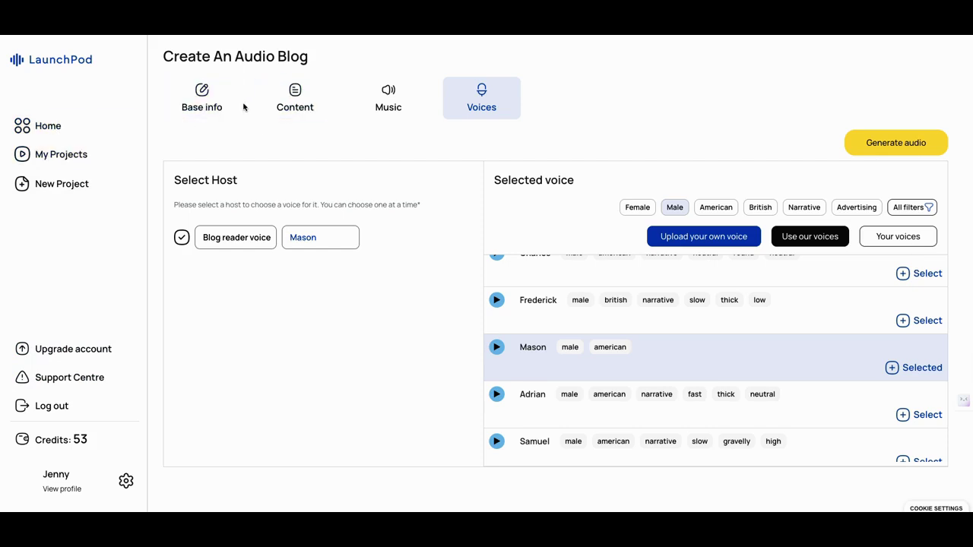
# Open the form for uploading your own voice and look over its recording, file upload and consent options
pyautogui.click(47, 136)
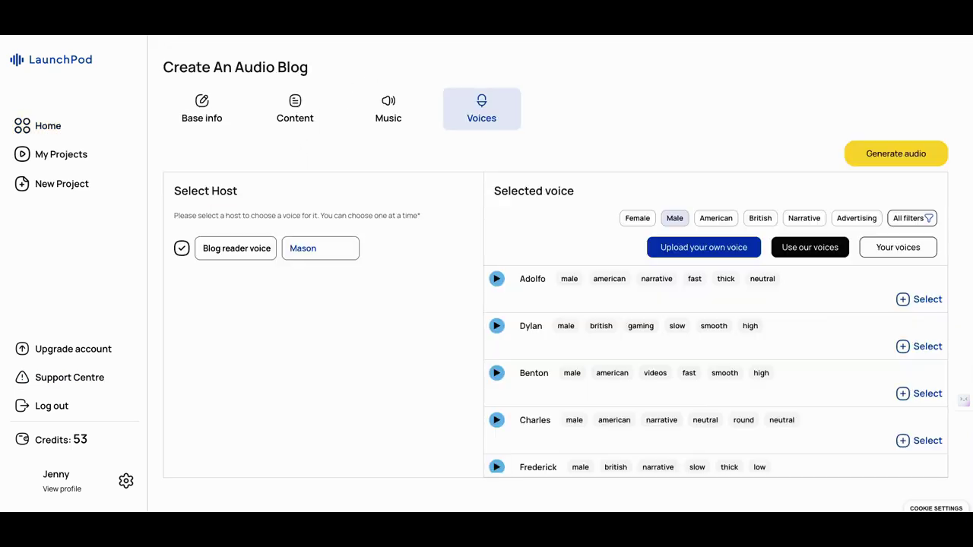
pyautogui.click(703, 251)
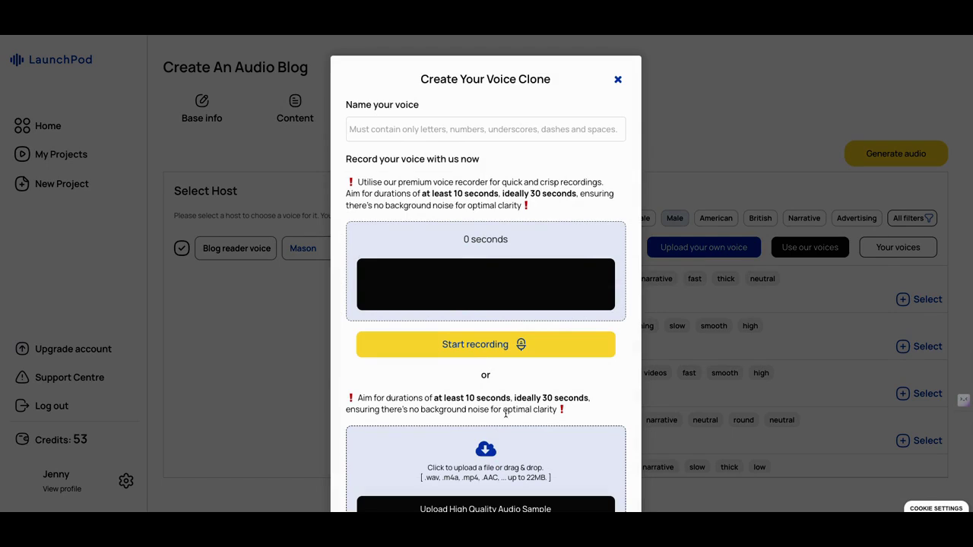
pyautogui.scroll(-2, 506, 412)
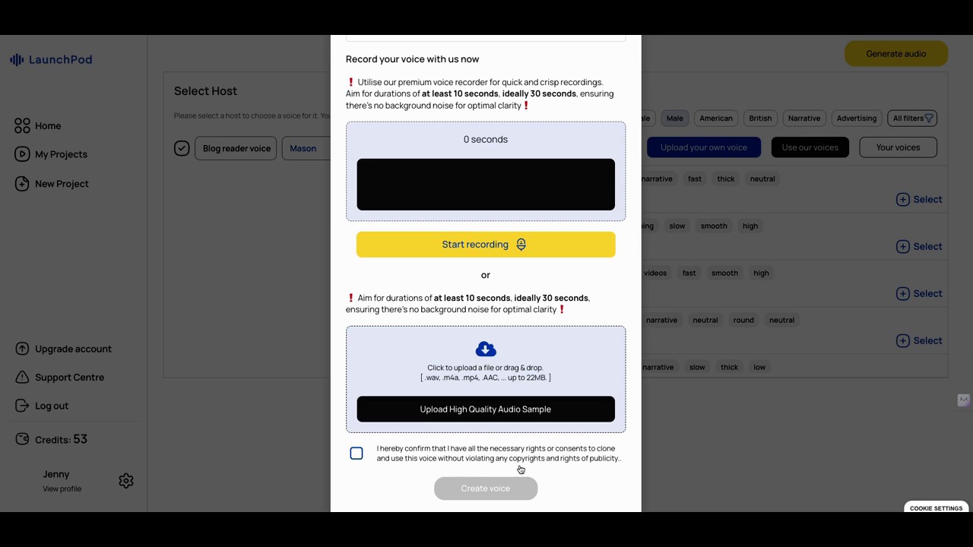
# Close the voice clone form without creating a voice and return to the LaunchPod home page
pyautogui.scroll(3, 521, 469)
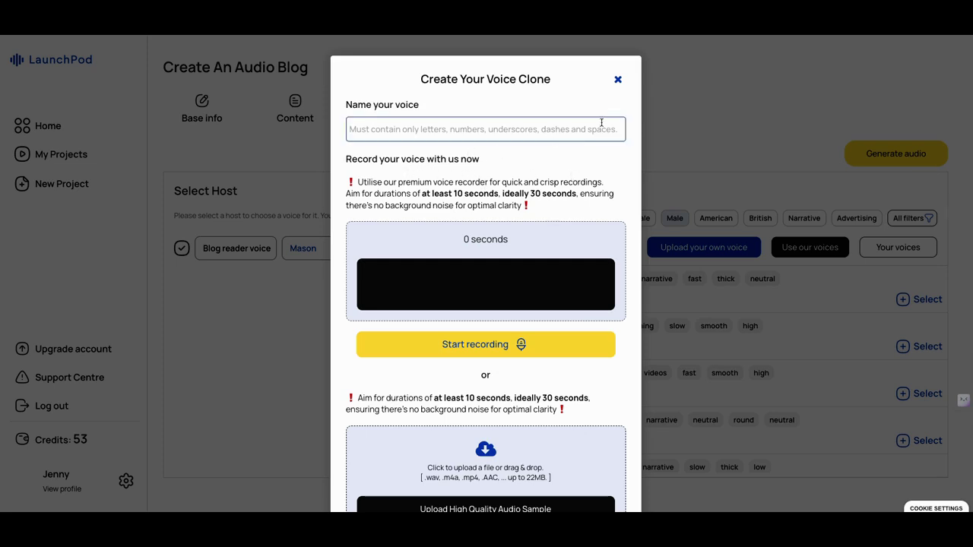
pyautogui.click(618, 80)
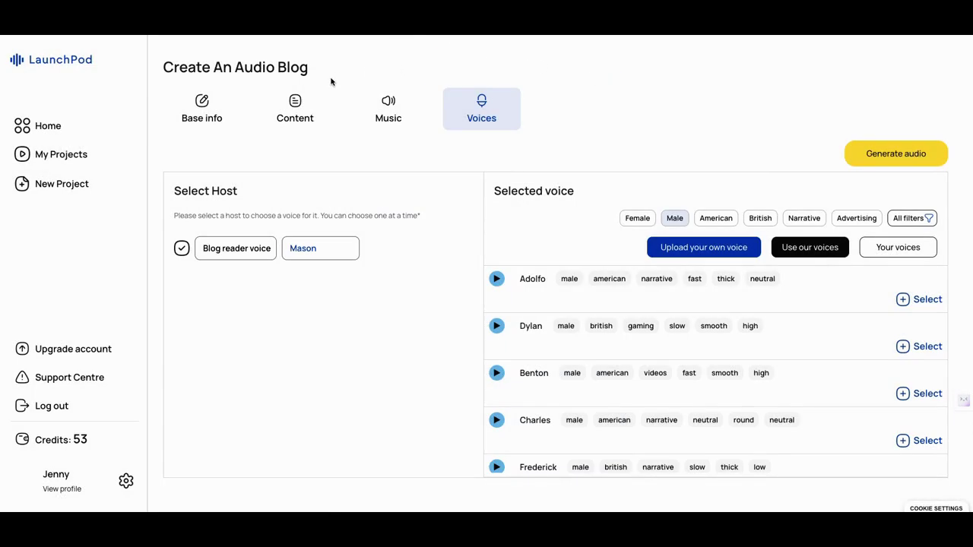
pyautogui.click(50, 131)
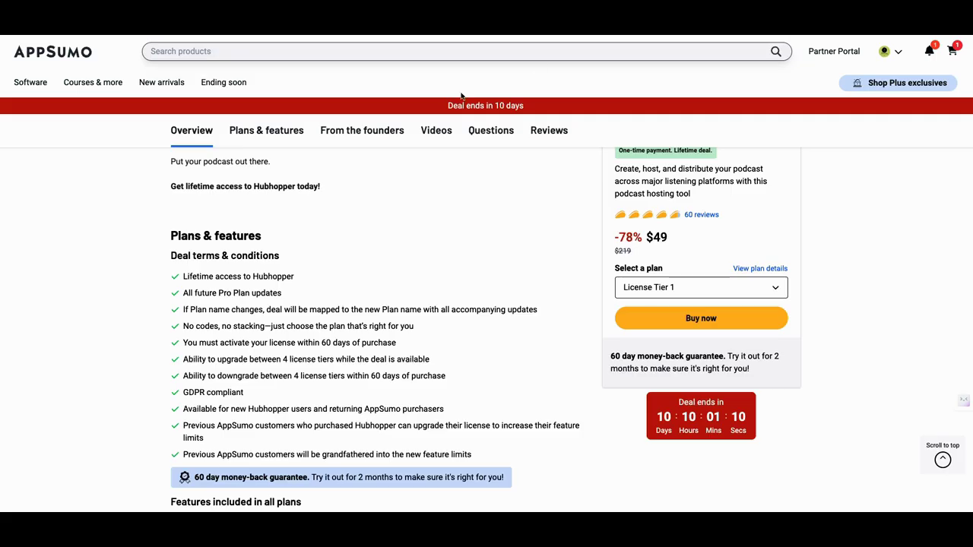
# Switch to AppSumo and open the LaunchPod AI - Plus Exclusive deal from the featured offers on its homepage
pyautogui.click(80, 60)
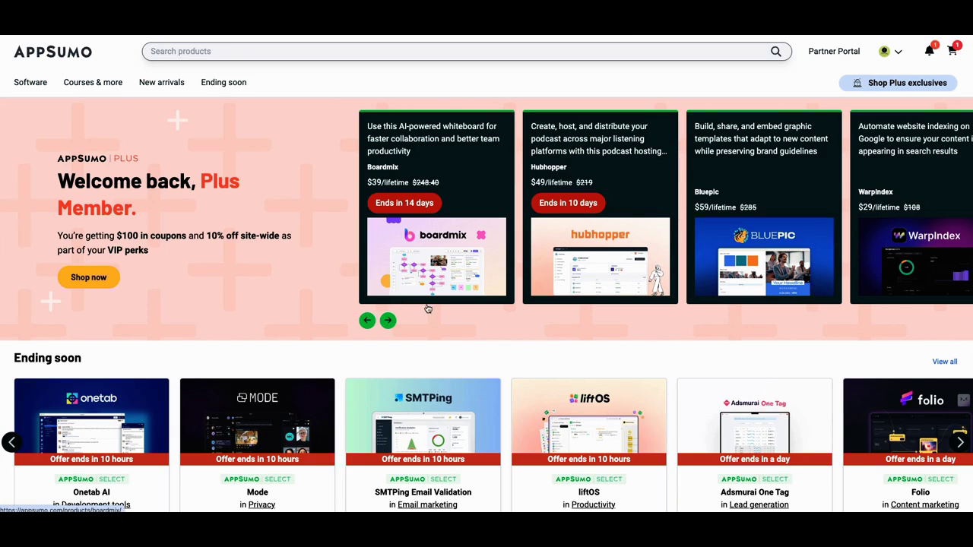
pyautogui.click(388, 320)
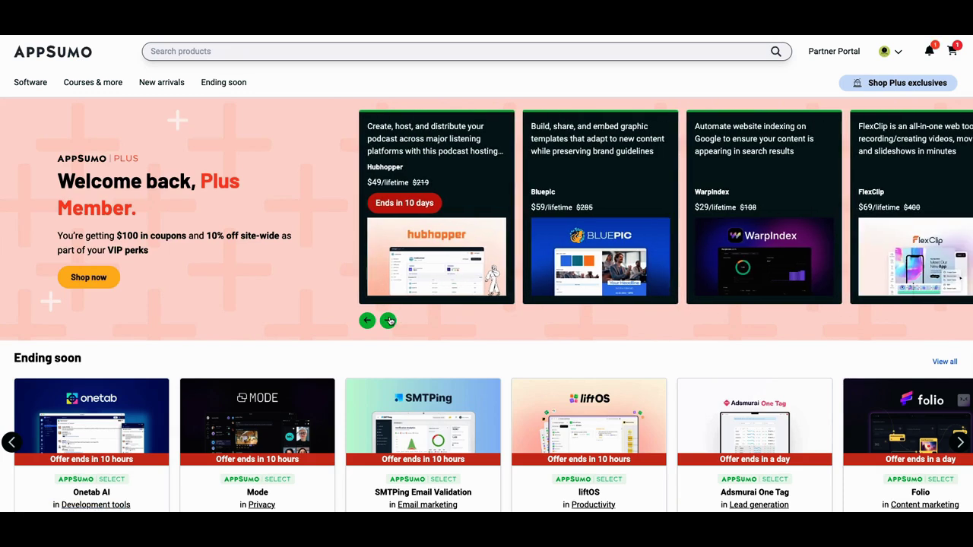
pyautogui.click(388, 320)
pyautogui.click(388, 320)
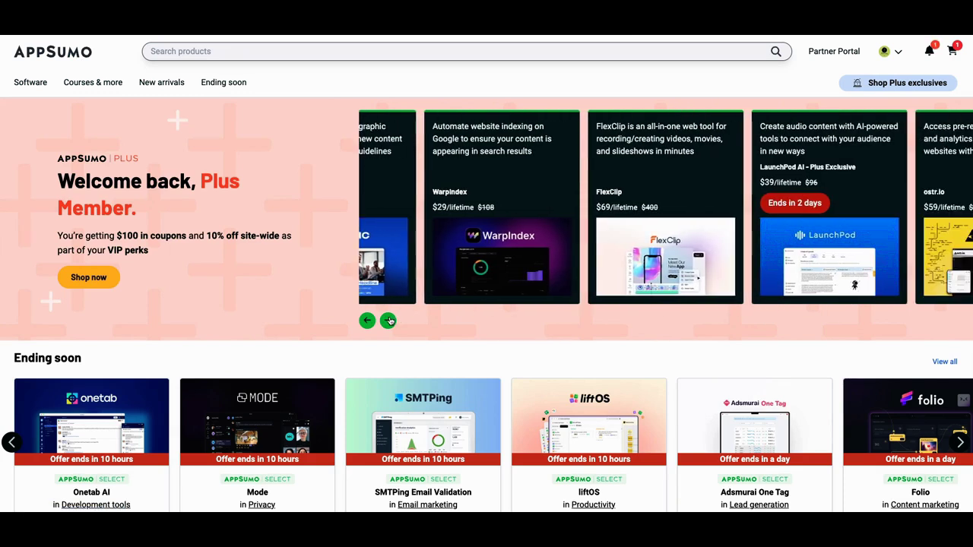
pyautogui.click(768, 258)
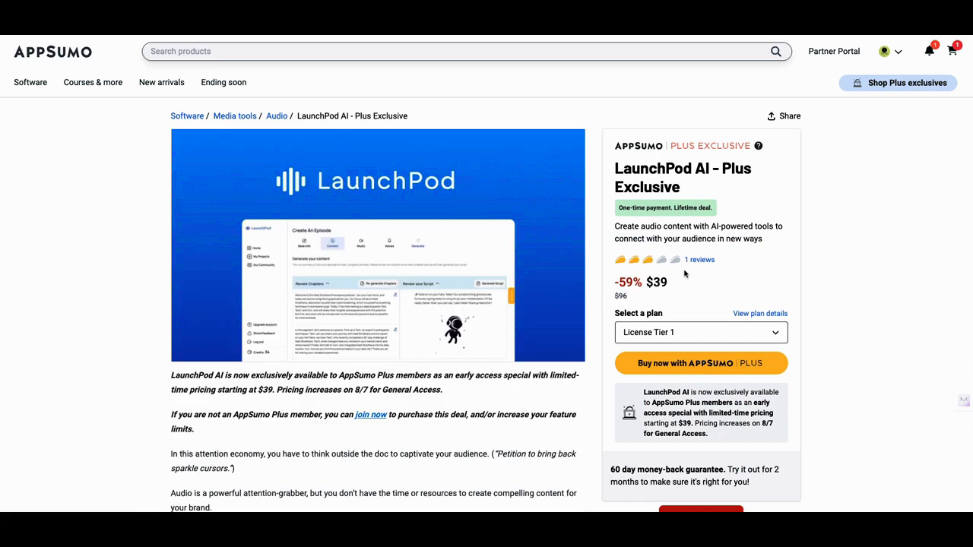
# Review the LaunchPod AI plans and features, comparing the price and monthly credits of License Tier 5 and License Tier 4
pyautogui.scroll(-15, 585, 309)
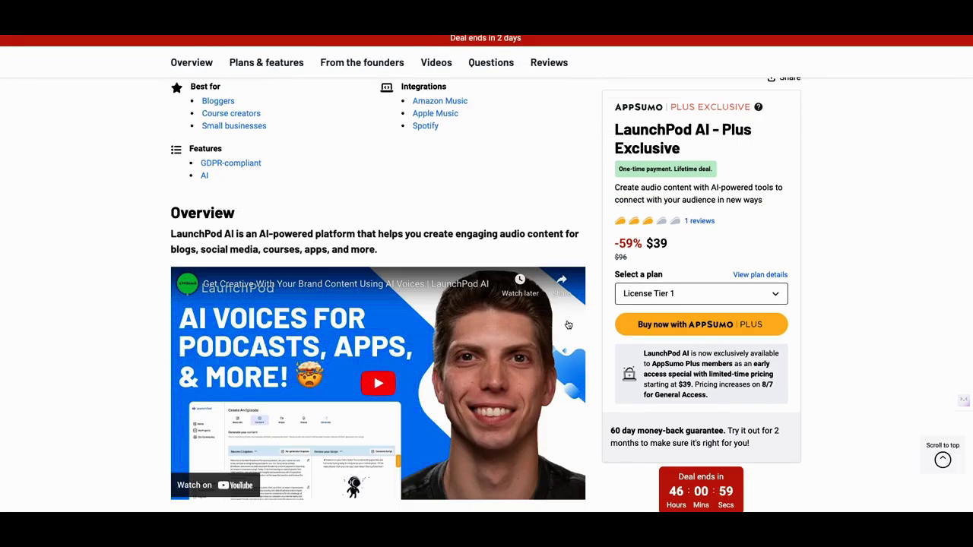
pyautogui.scroll(-15, 568, 327)
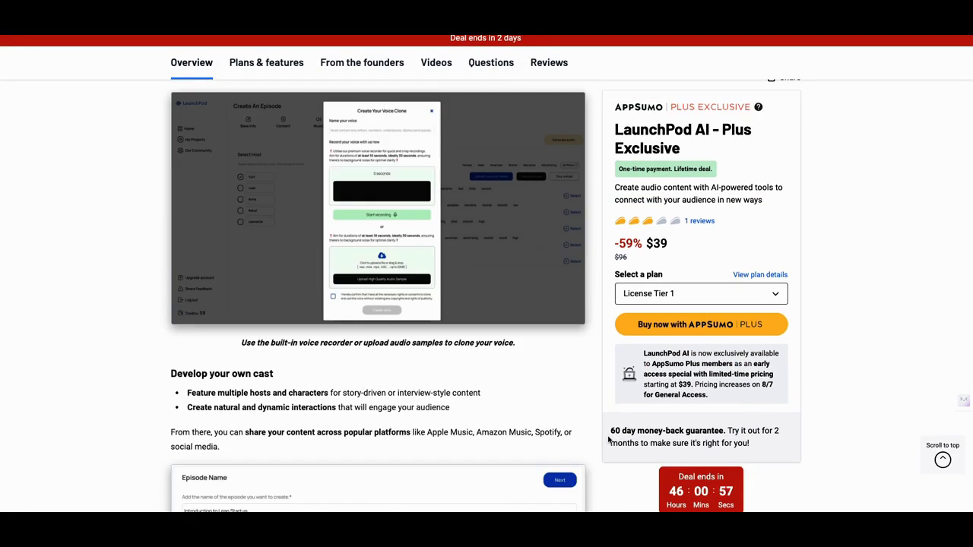
pyautogui.scroll(-15, 654, 459)
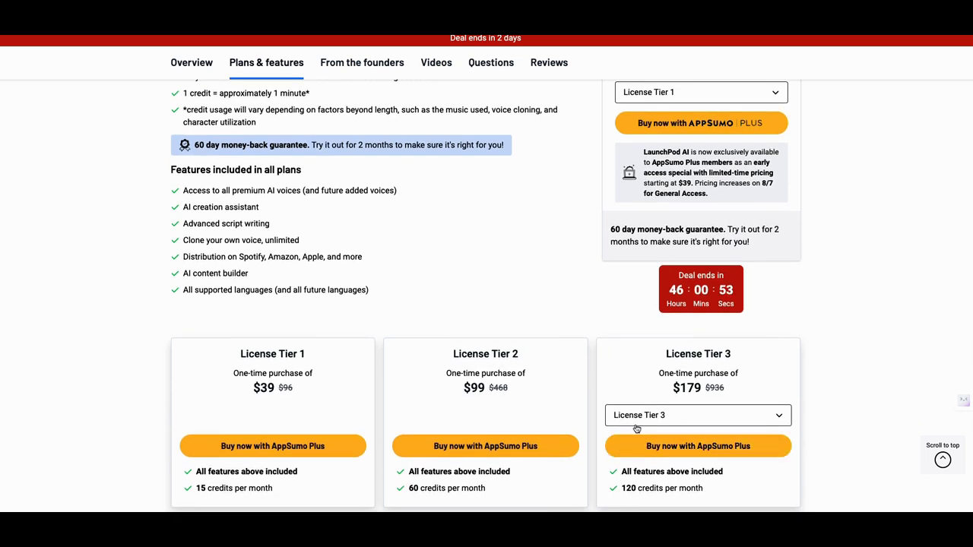
pyautogui.scroll(-1, 647, 408)
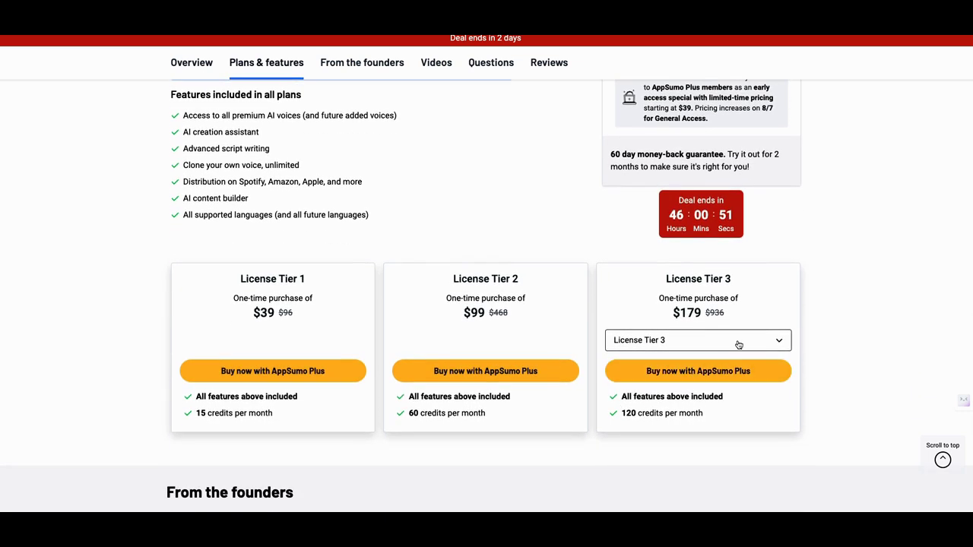
pyautogui.click(780, 343)
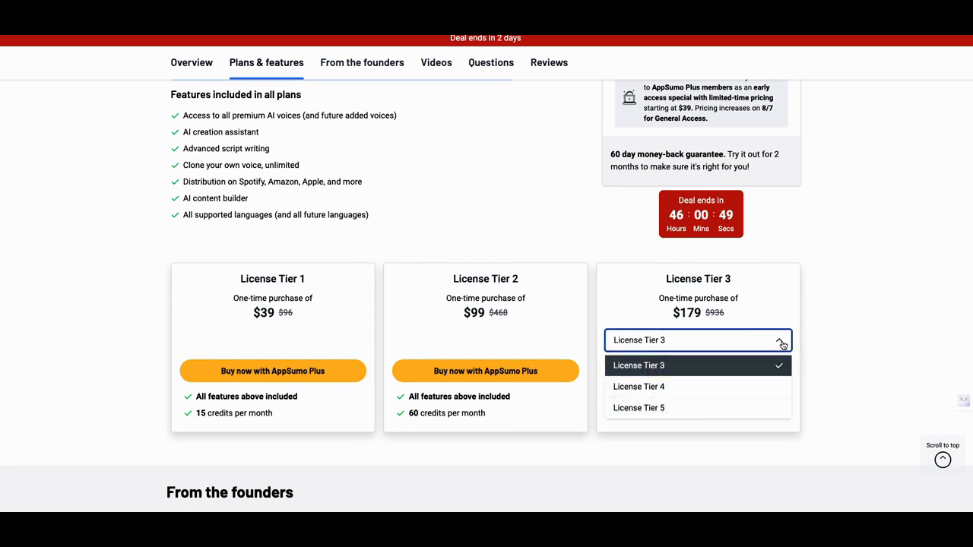
pyautogui.click(732, 408)
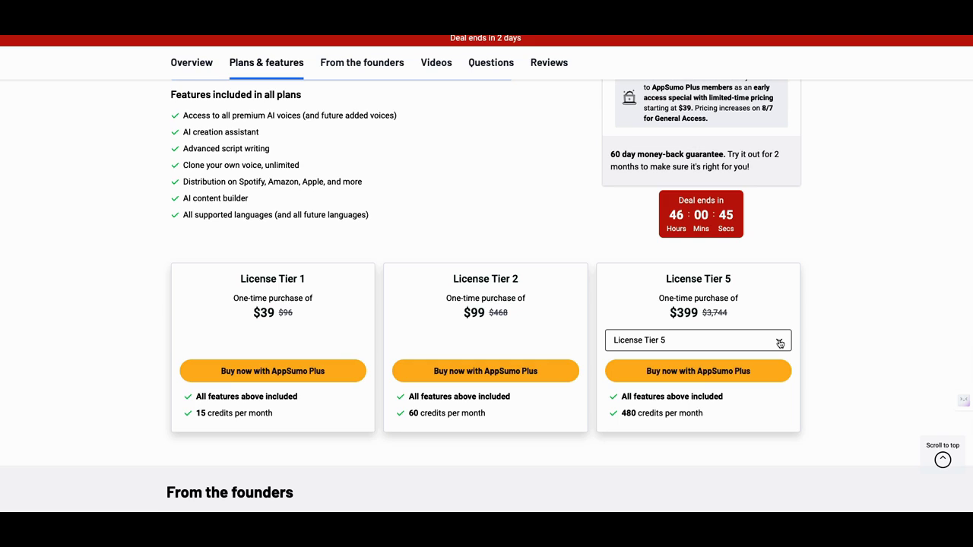
pyautogui.click(779, 344)
pyautogui.click(732, 393)
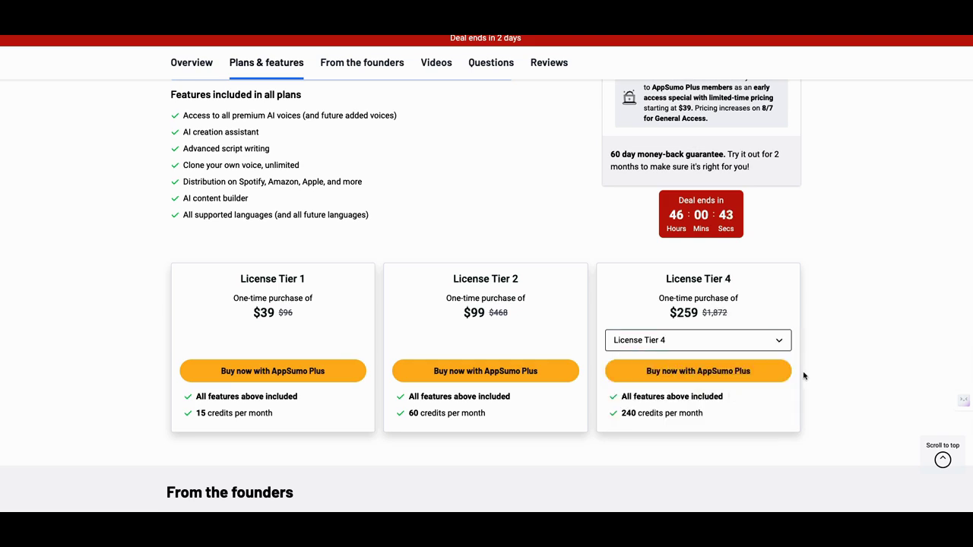